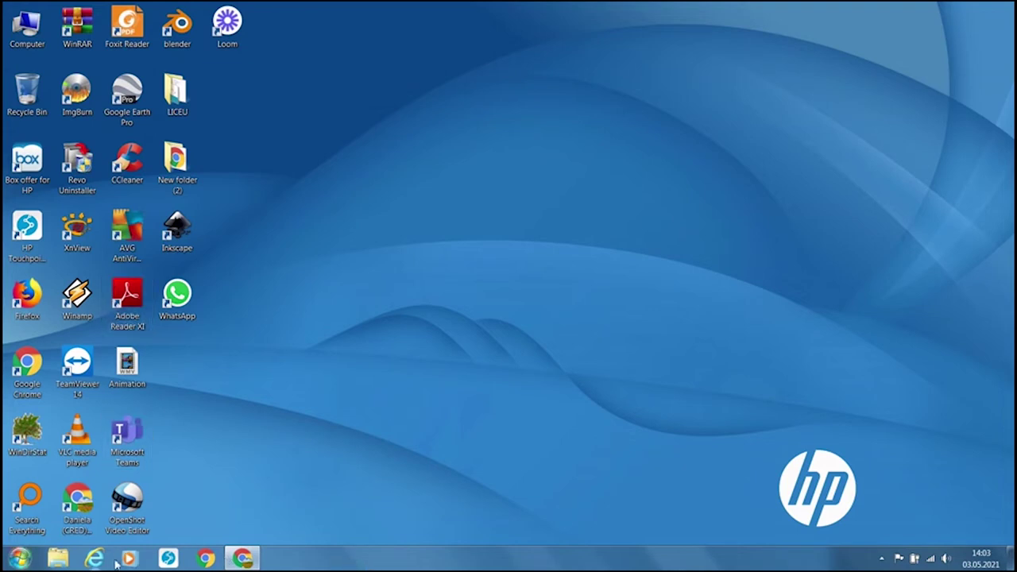
Step: Examine the Windows Start menu's full program list, the power options and the notification area with the clock and hidden icons
{"action": "left_click", "coordinate": [20, 559]}
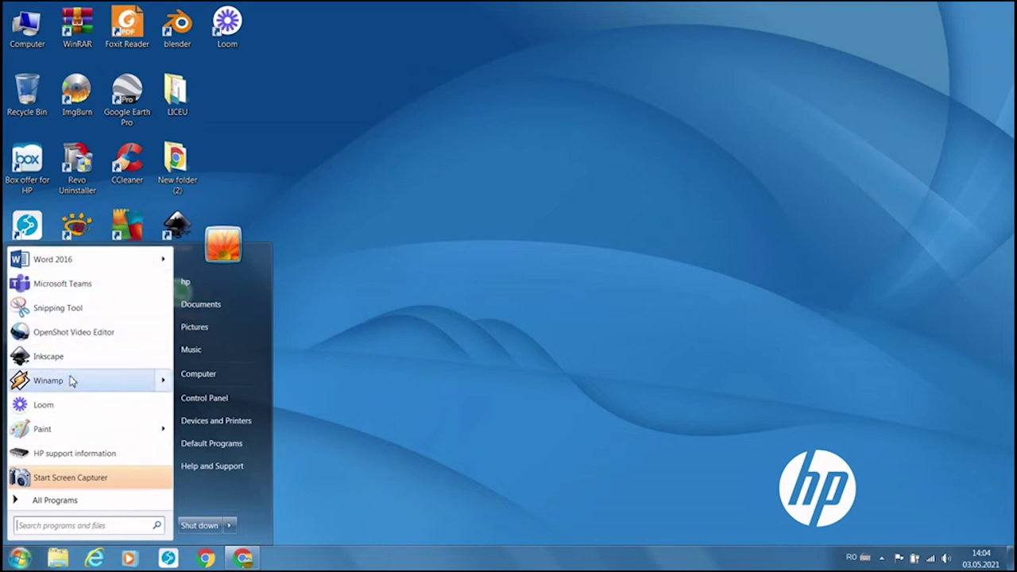
{"action": "left_click", "coordinate": [60, 501]}
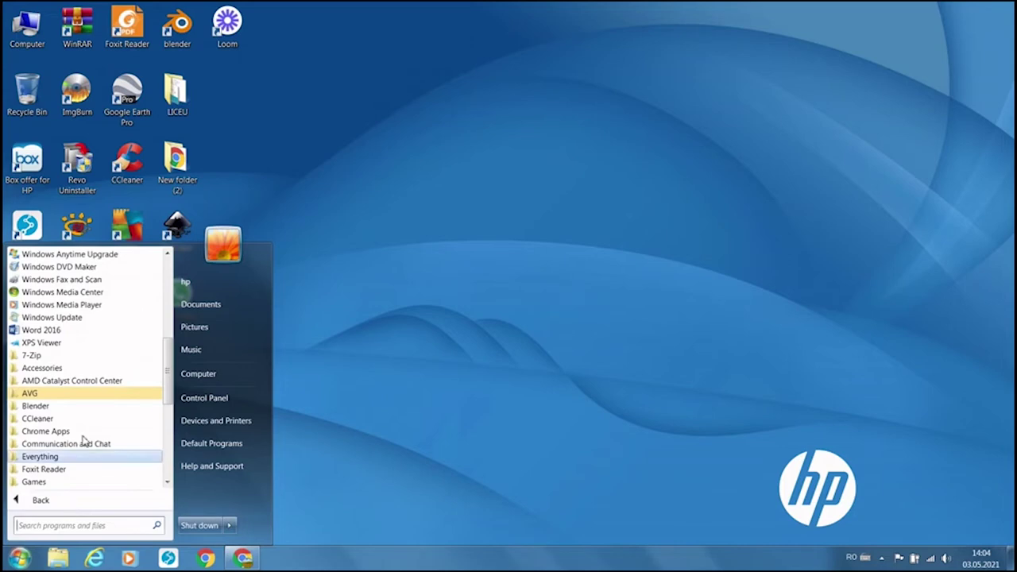
{"action": "left_click_drag", "start_coordinate": [170, 362], "coordinate": [180, 442]}
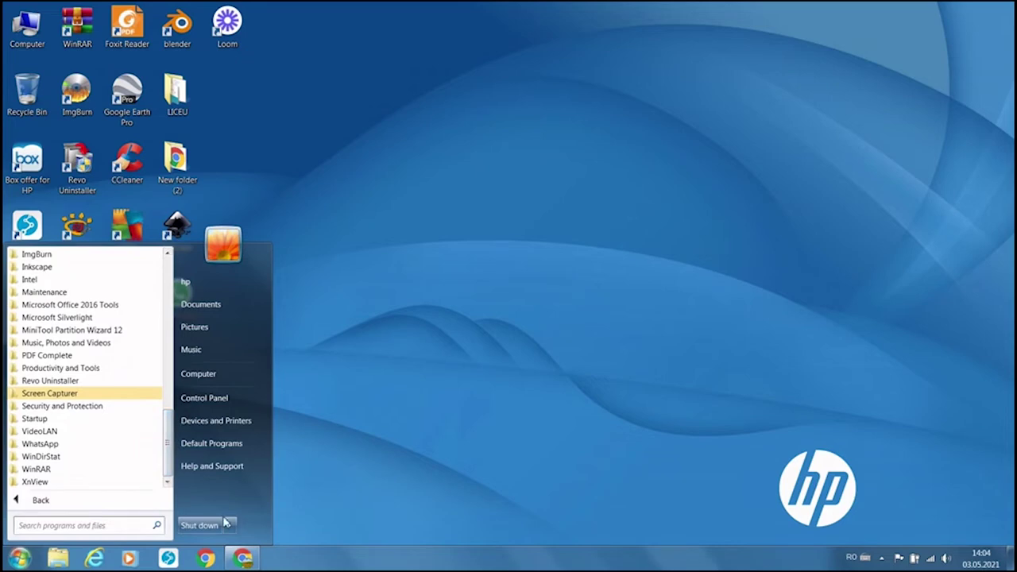
{"action": "mouse_move", "coordinate": [229, 528]}
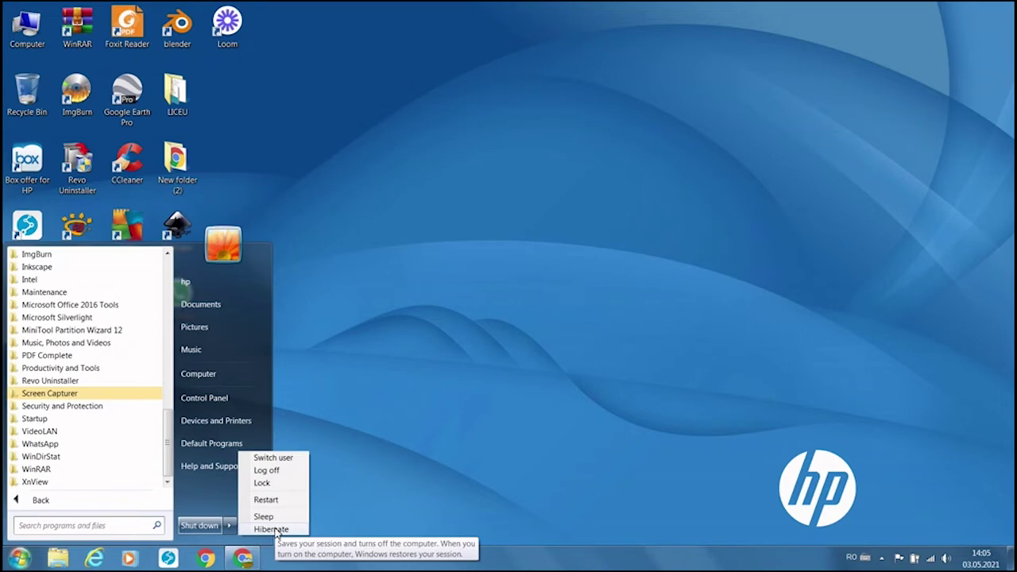
{"action": "left_click", "coordinate": [504, 566]}
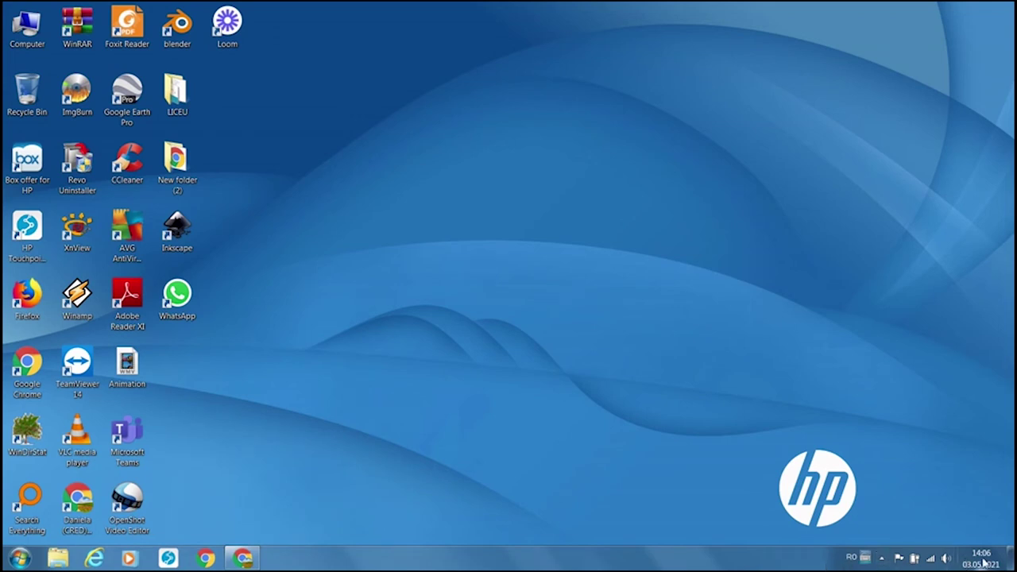
{"action": "mouse_move", "coordinate": [991, 566]}
{"action": "left_click", "coordinate": [882, 559]}
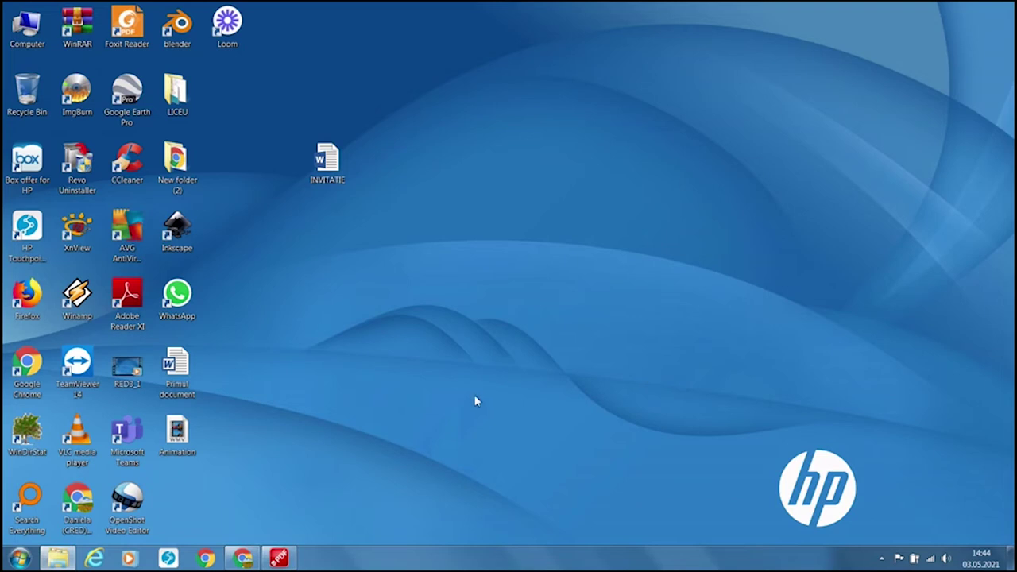
Step: Search the installed programs for wordpad and open WordPad
{"action": "left_click", "coordinate": [21, 559]}
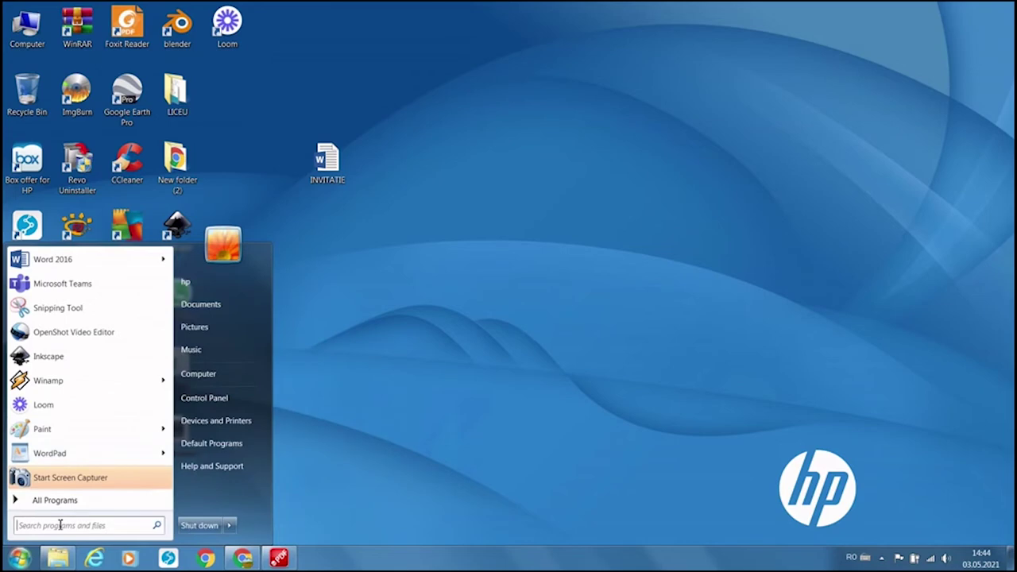
{"action": "type", "text": "word"}
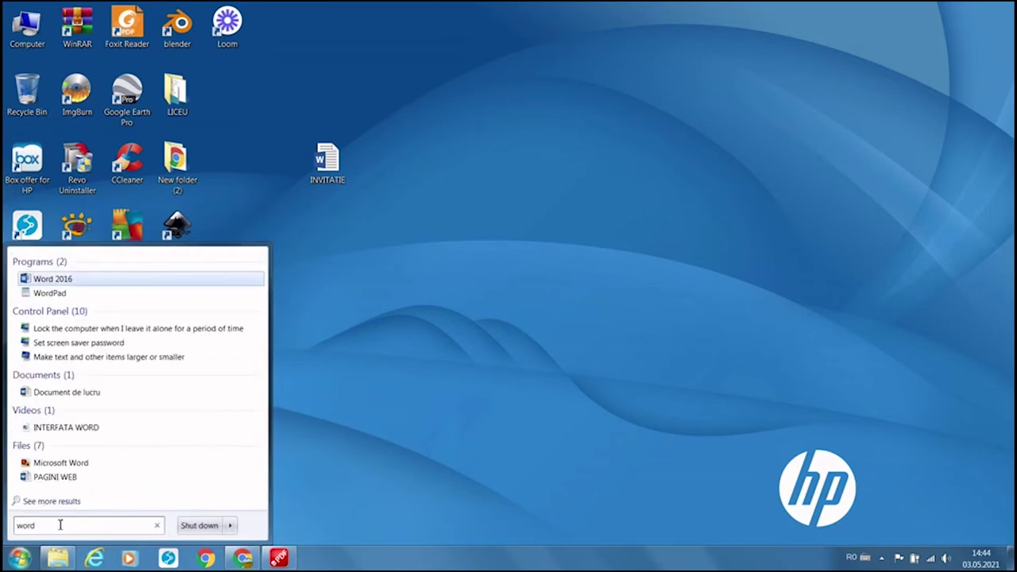
{"action": "type", "text": "pad"}
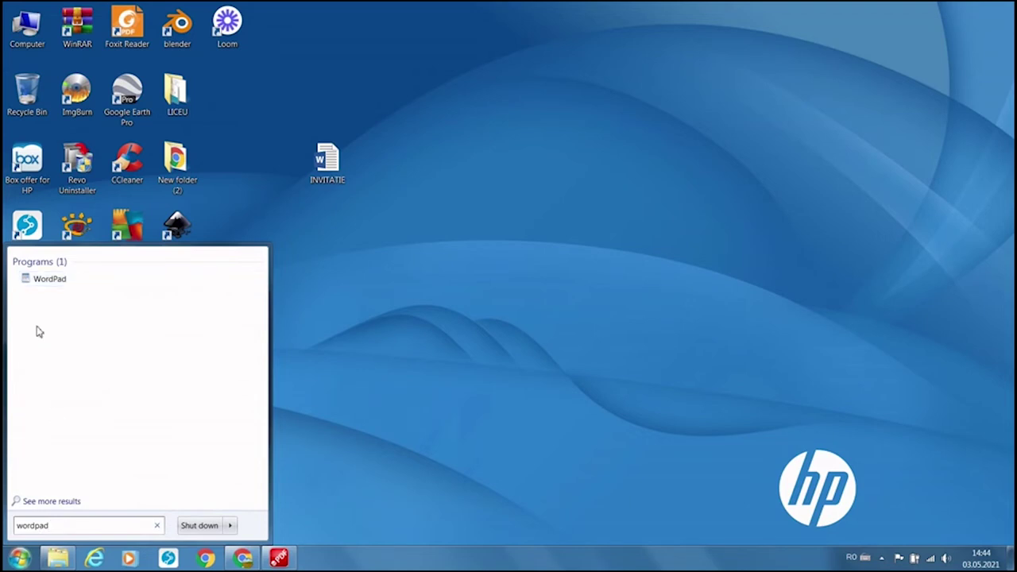
{"action": "left_click", "coordinate": [49, 279]}
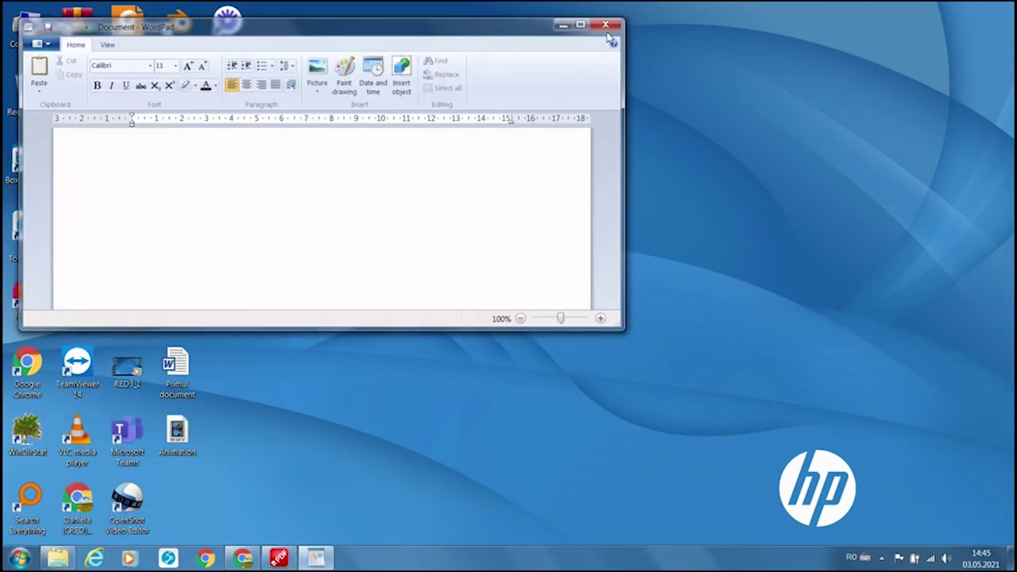
Step: Open the desktop file Primul document in Word, bring the WordPad window forward and return to the Word window
{"action": "left_click", "coordinate": [171, 374]}
{"action": "double_click", "coordinate": [173, 374]}
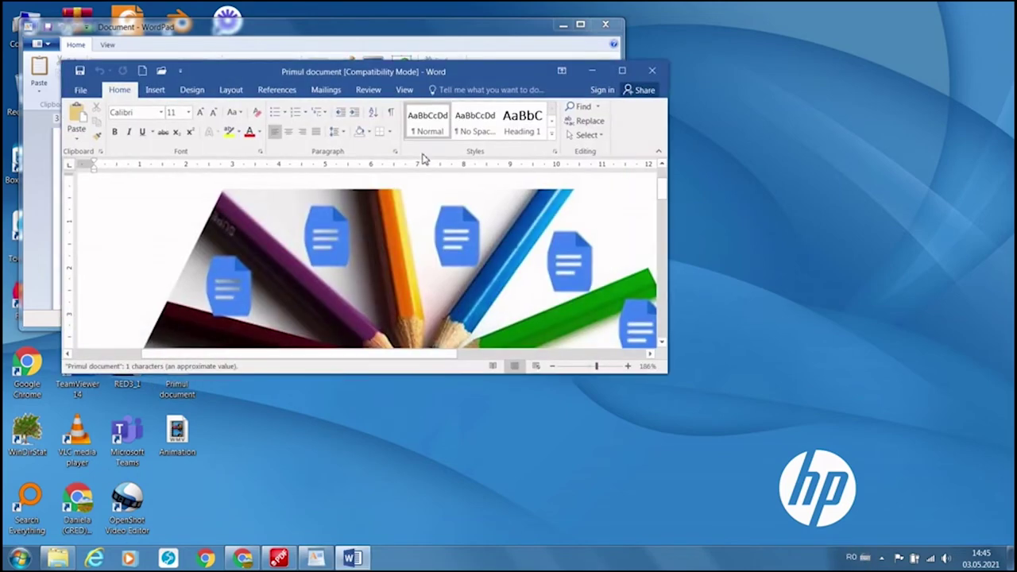
{"action": "left_click", "coordinate": [417, 31]}
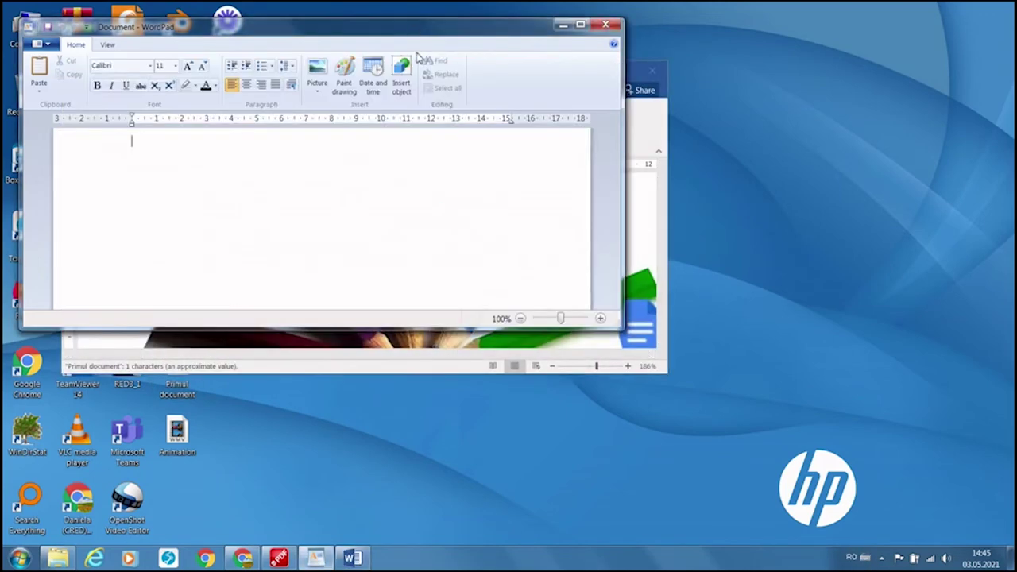
{"action": "left_click", "coordinate": [644, 128]}
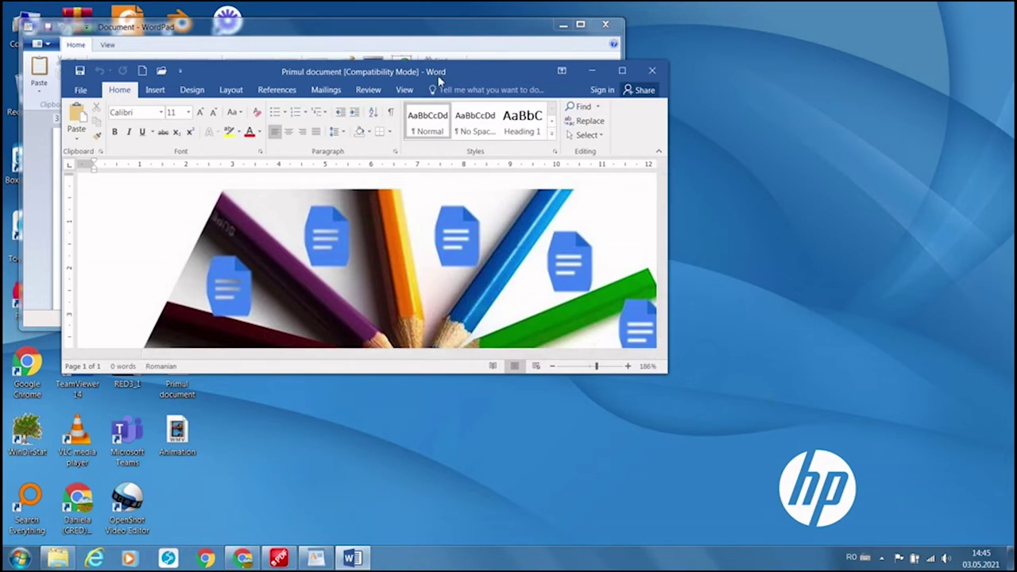
Step: Minimize the Word window and bring it back, maximize it and restore it to its smaller size
{"action": "left_click", "coordinate": [592, 72]}
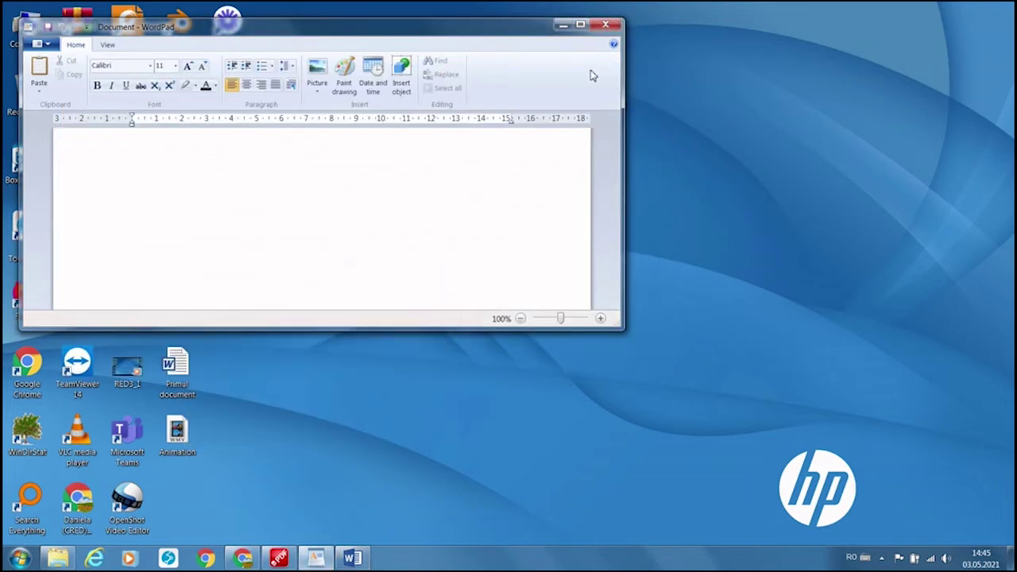
{"action": "left_click", "coordinate": [353, 558]}
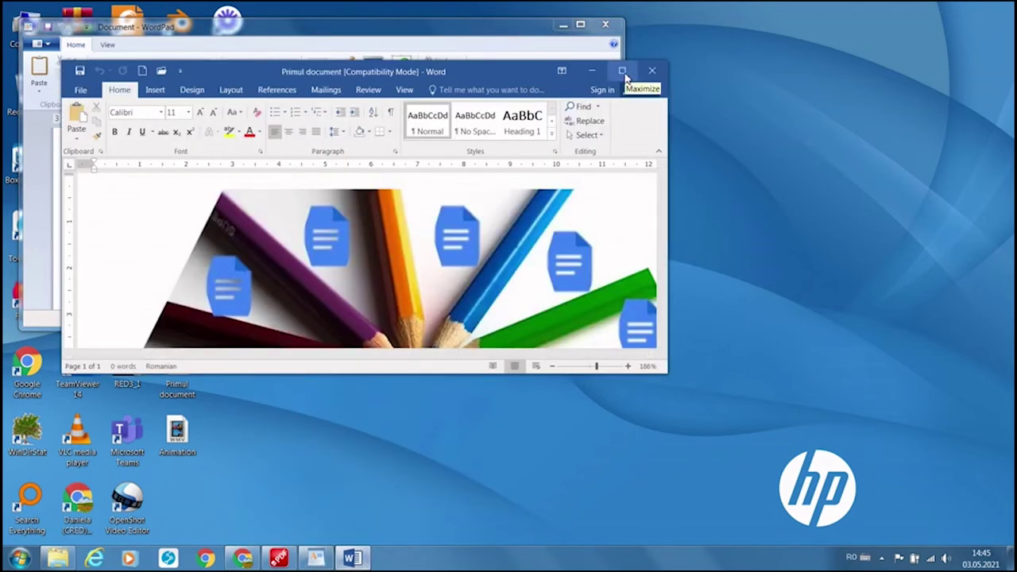
{"action": "left_click", "coordinate": [624, 74]}
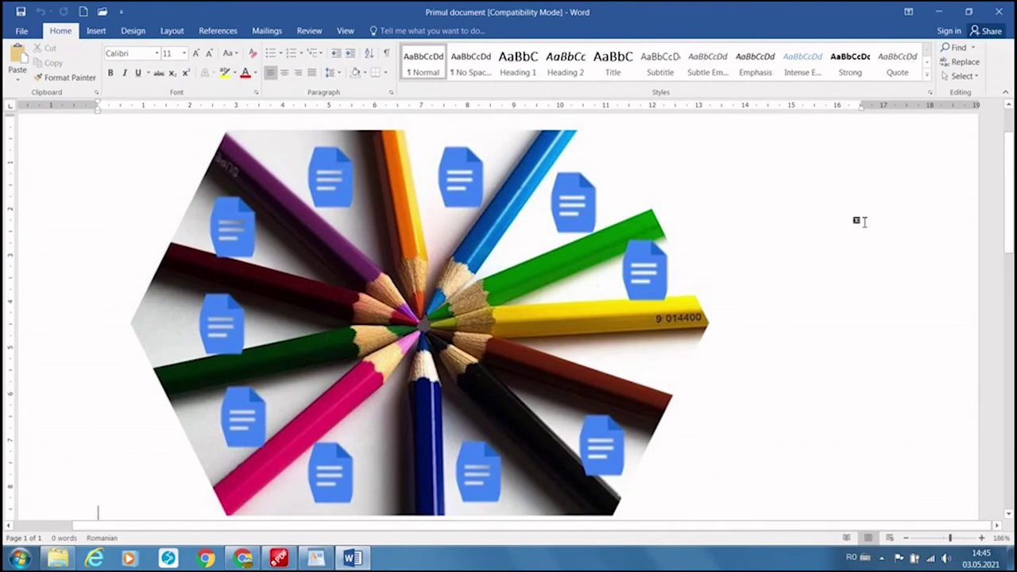
{"action": "left_click", "coordinate": [970, 12]}
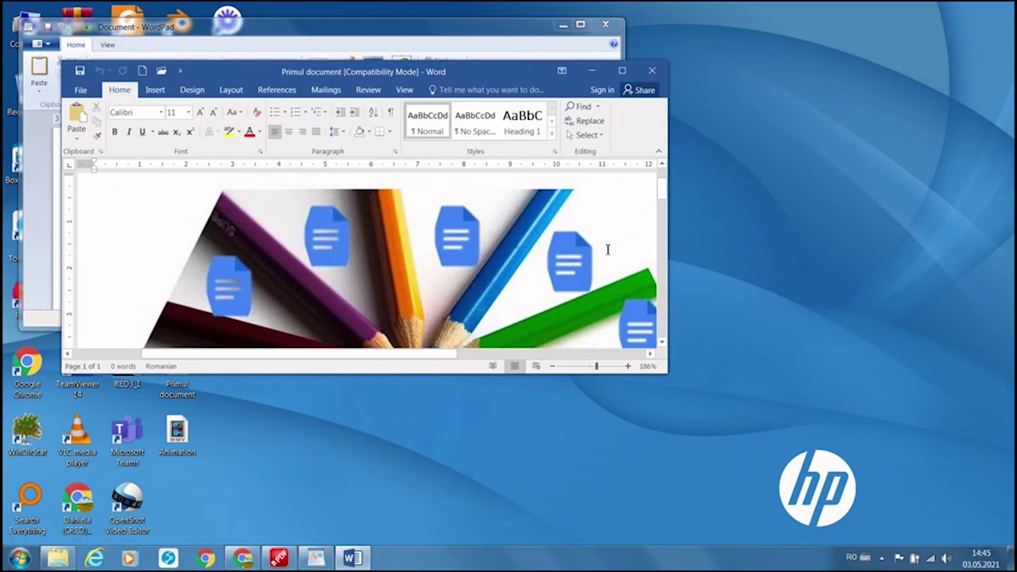
Step: Close the Word document, reopen Primul document from the desktop and maximize its window
{"action": "left_click", "coordinate": [654, 73]}
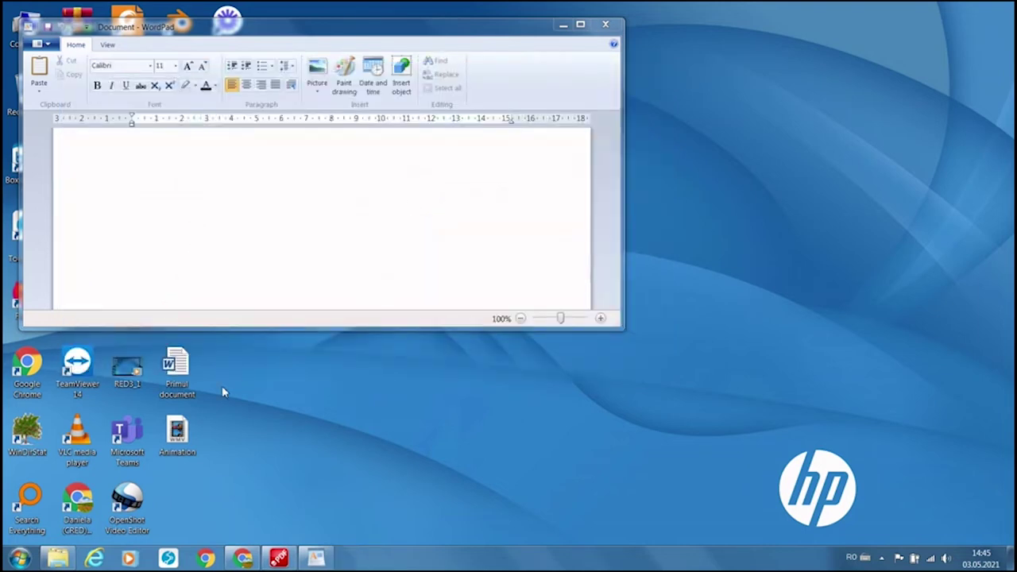
{"action": "double_click", "coordinate": [187, 370]}
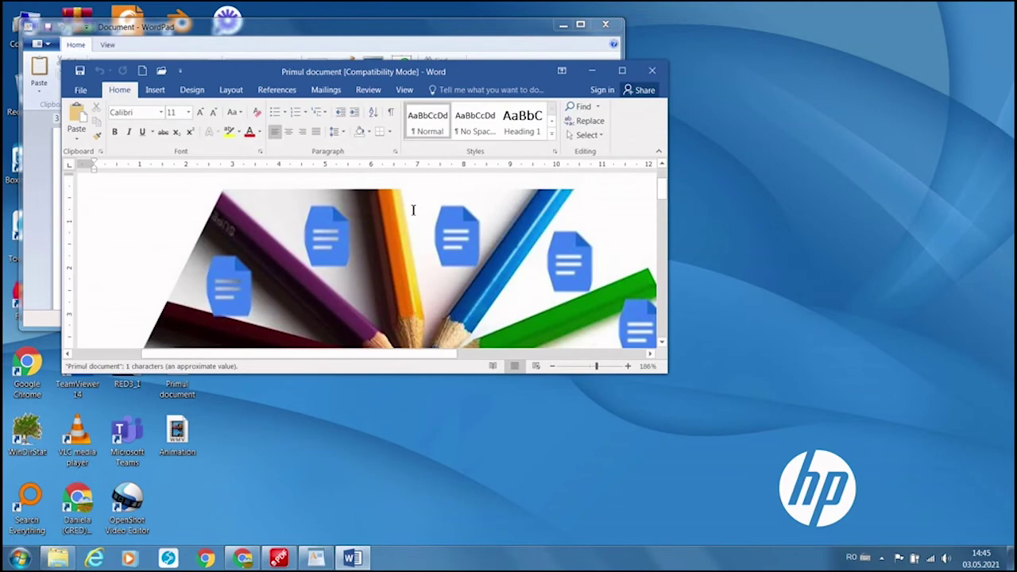
{"action": "left_click", "coordinate": [625, 73]}
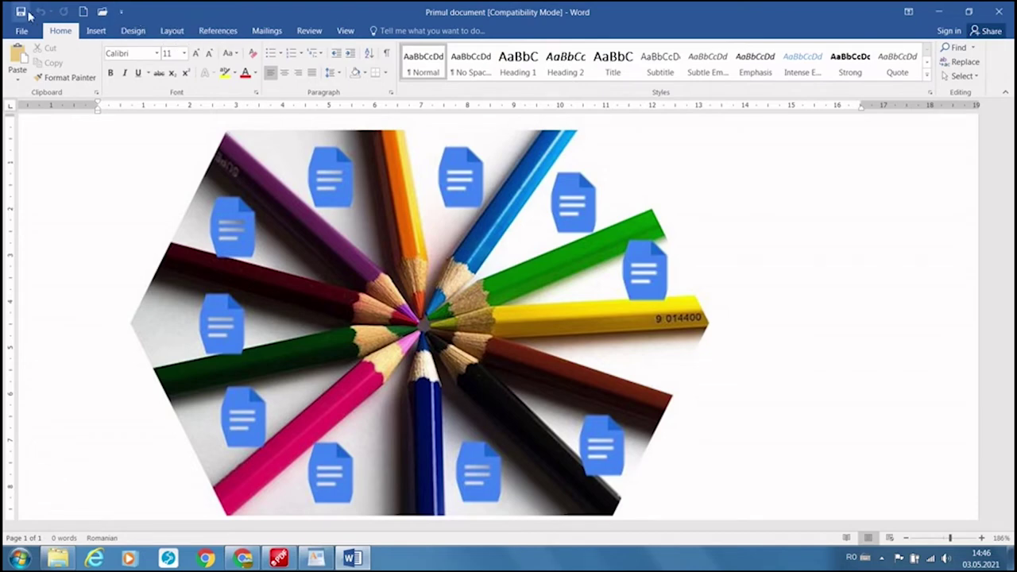
Step: Remove the New command from the Quick Access Toolbar, add it back and review the remaining customization options
{"action": "left_click", "coordinate": [122, 14]}
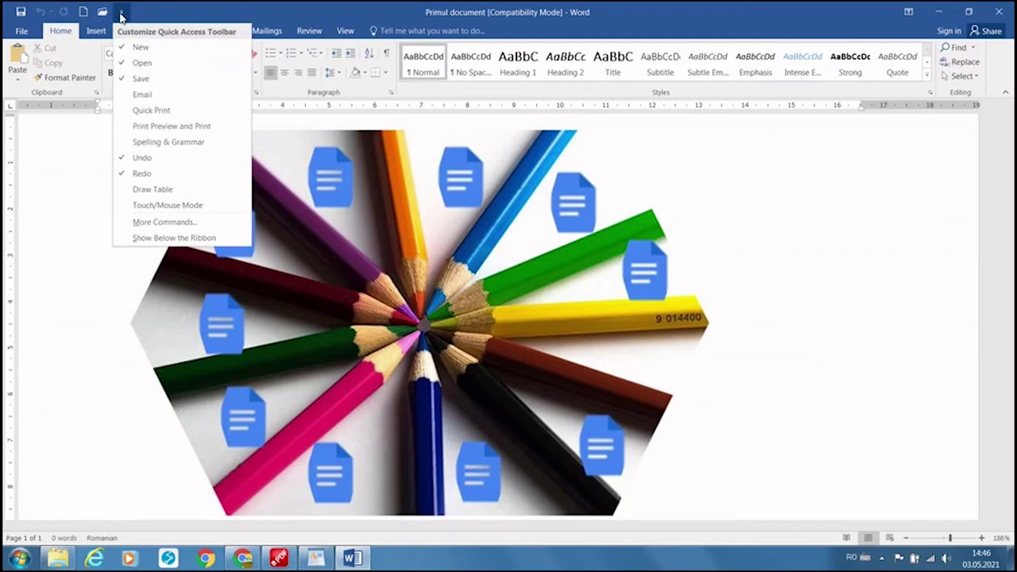
{"action": "left_click", "coordinate": [140, 48]}
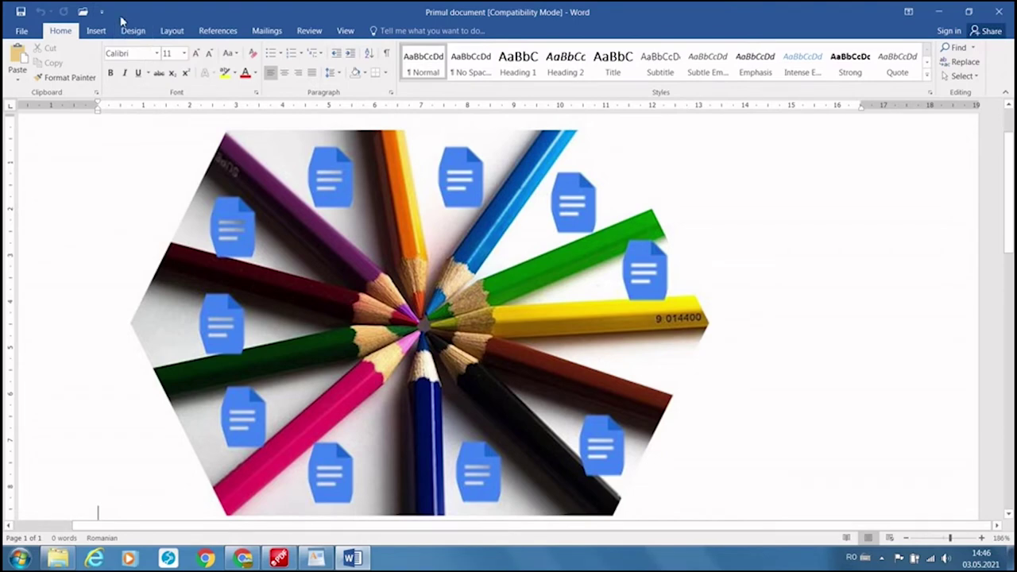
{"action": "left_click", "coordinate": [101, 12]}
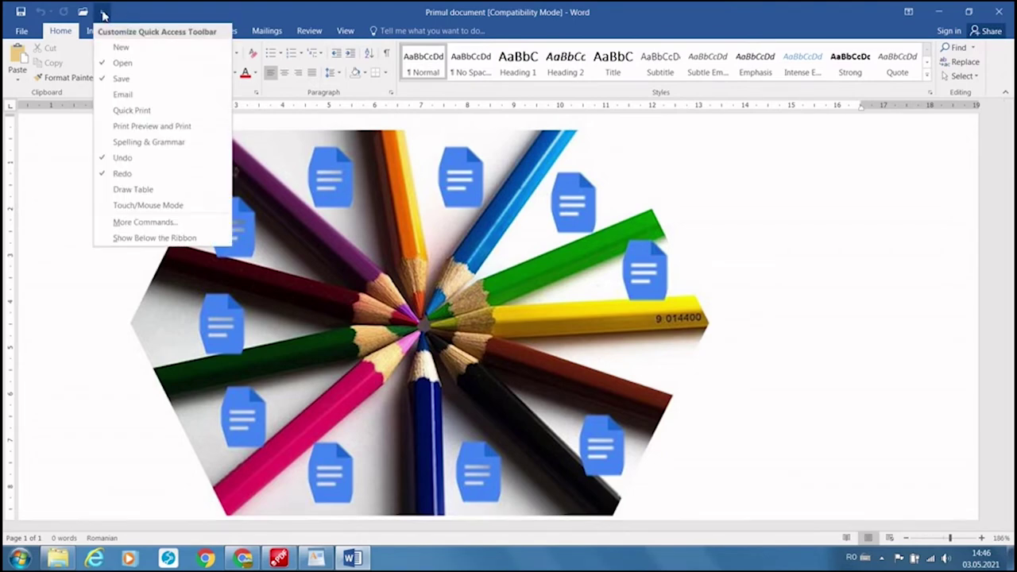
{"action": "left_click", "coordinate": [119, 48]}
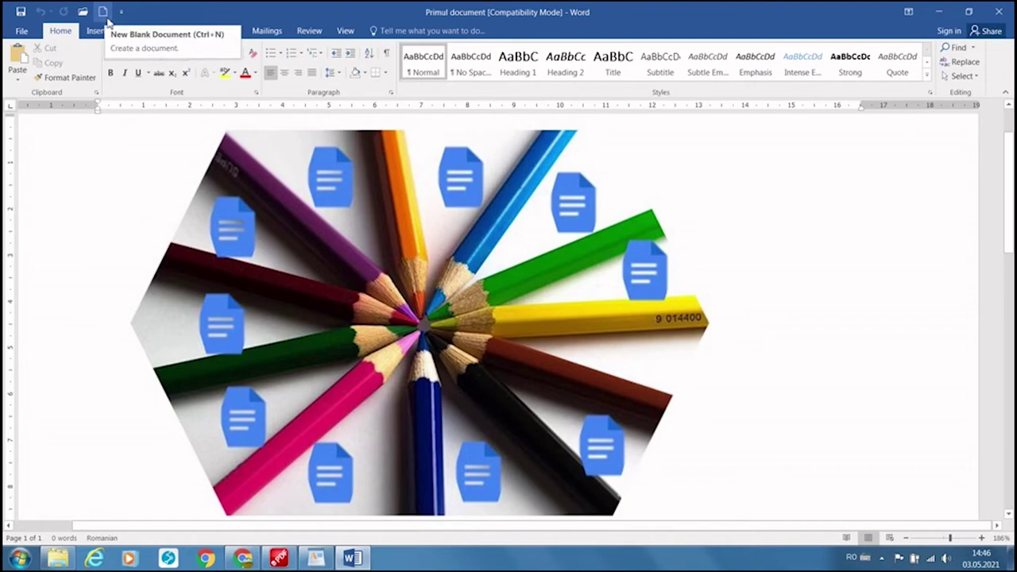
{"action": "left_click", "coordinate": [121, 12]}
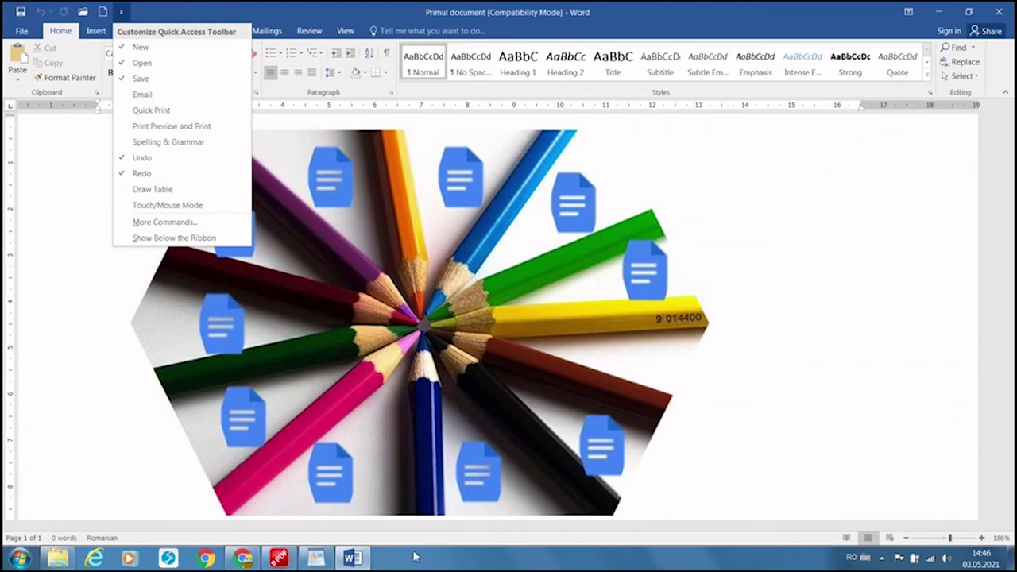
{"action": "left_click", "coordinate": [168, 480]}
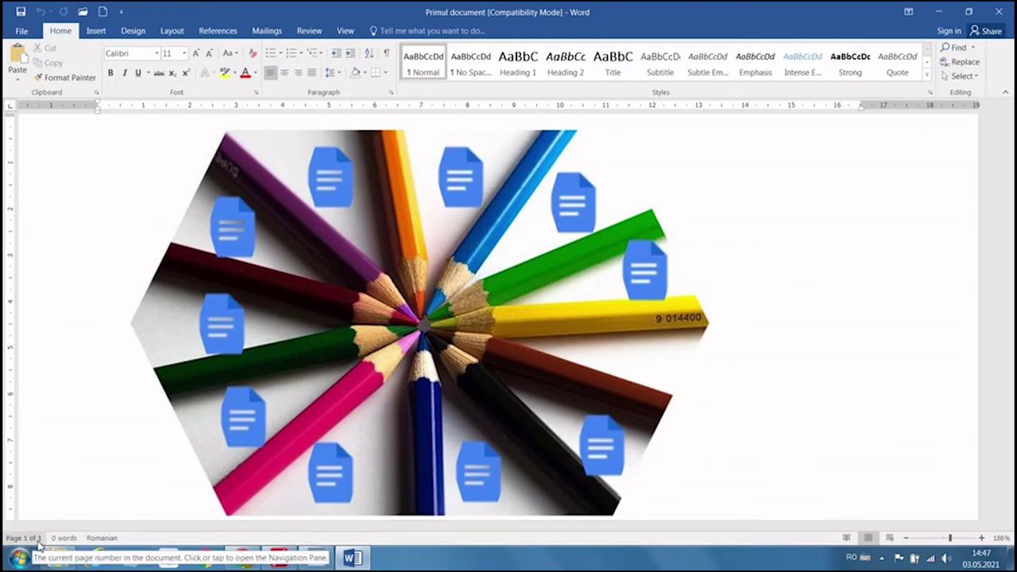
Step: Set the proofing language of the document text to Romanian, keeping automatic language detection on
{"action": "left_click", "coordinate": [102, 538]}
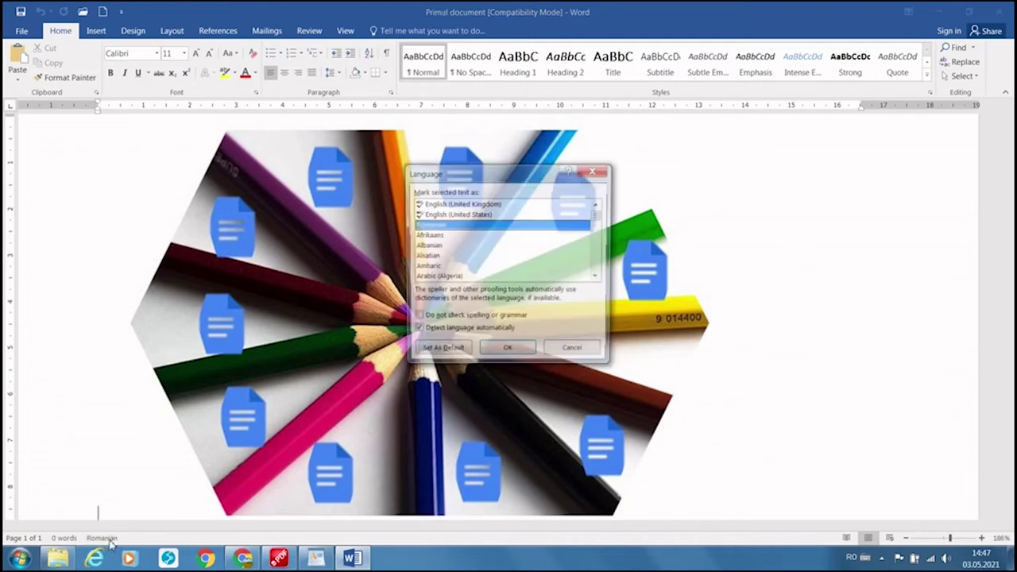
{"action": "left_click", "coordinate": [474, 215]}
{"action": "left_click", "coordinate": [454, 226]}
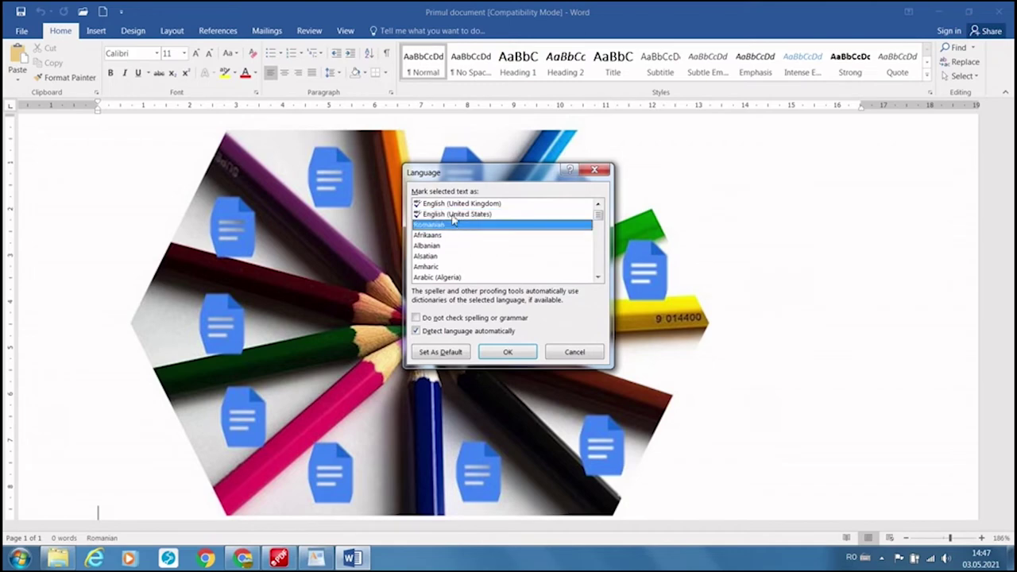
{"action": "left_click", "coordinate": [506, 354]}
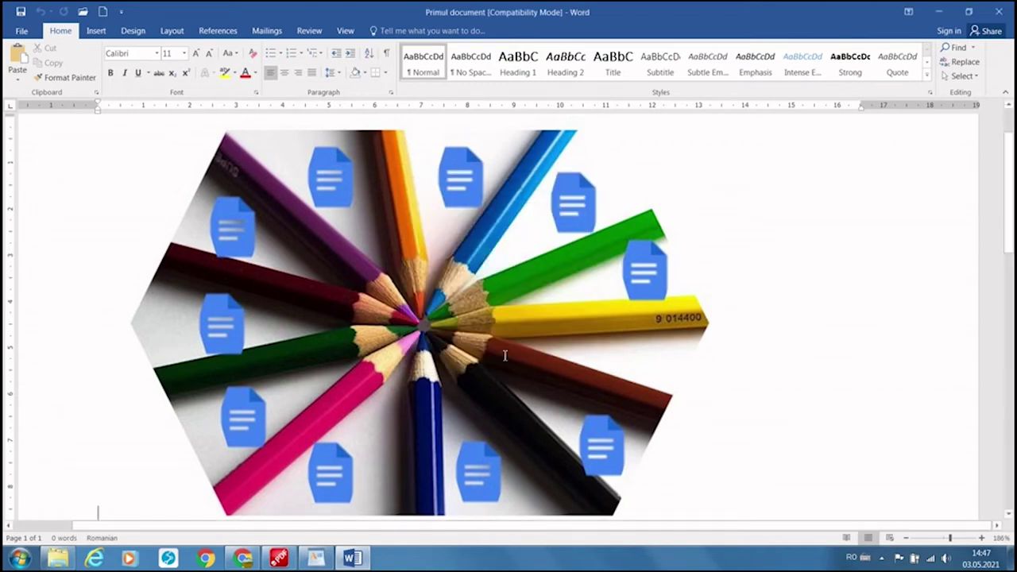
Step: Go back to the start of the document and examine the Insert, Design, Layout, References and Mailings commands
{"action": "mouse_move", "coordinate": [1009, 159]}
{"action": "left_mouse_down"}
{"action": "mouse_move", "coordinate": [1011, 322]}
{"action": "mouse_move", "coordinate": [1010, 159]}
{"action": "left_mouse_up"}
{"action": "mouse_move", "coordinate": [1011, 151]}
{"action": "left_mouse_down"}
{"action": "mouse_move", "coordinate": [1010, 425]}
{"action": "mouse_move", "coordinate": [1012, 127]}
{"action": "left_mouse_up"}
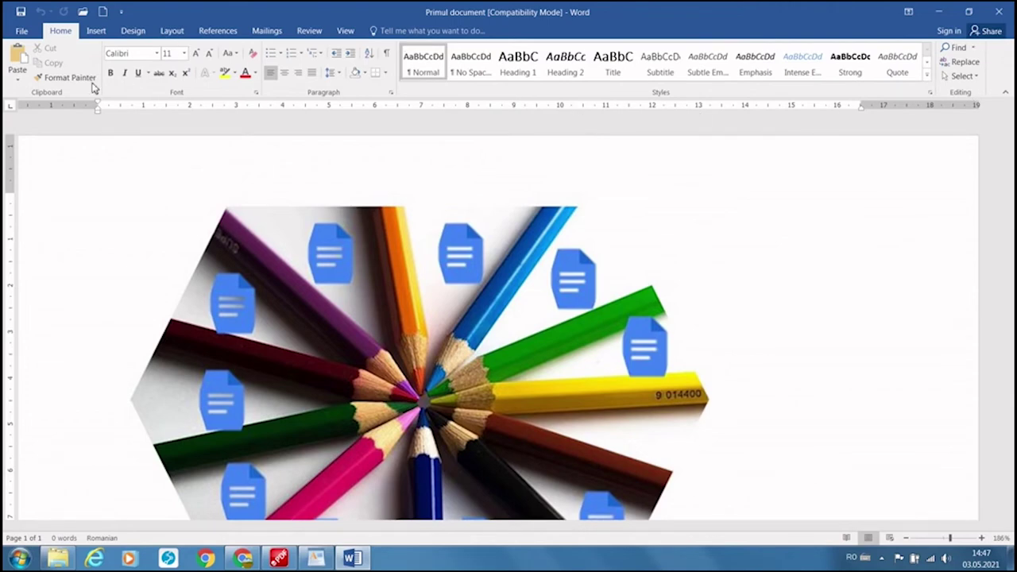
{"action": "left_click", "coordinate": [96, 32]}
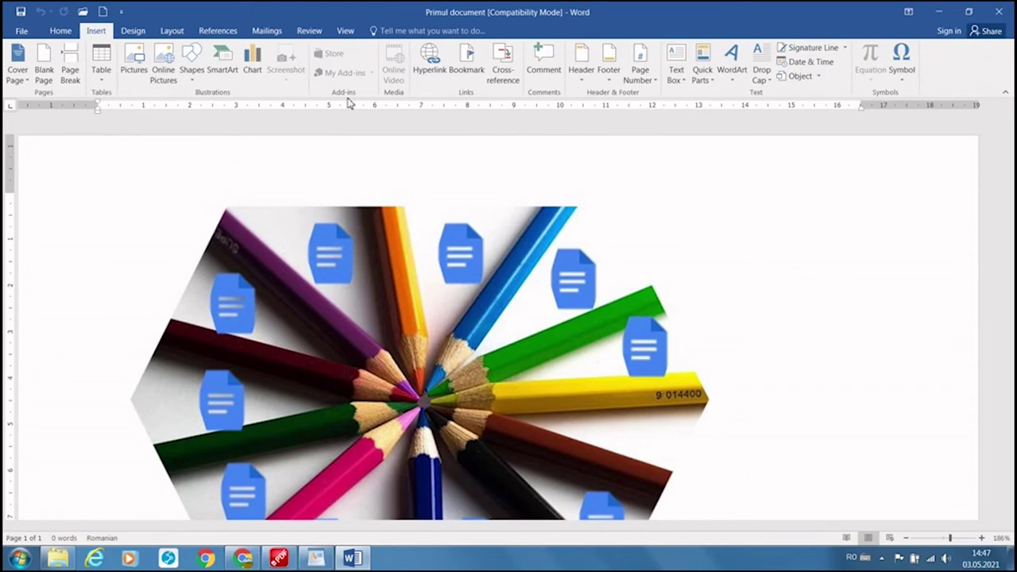
{"action": "left_click", "coordinate": [132, 30]}
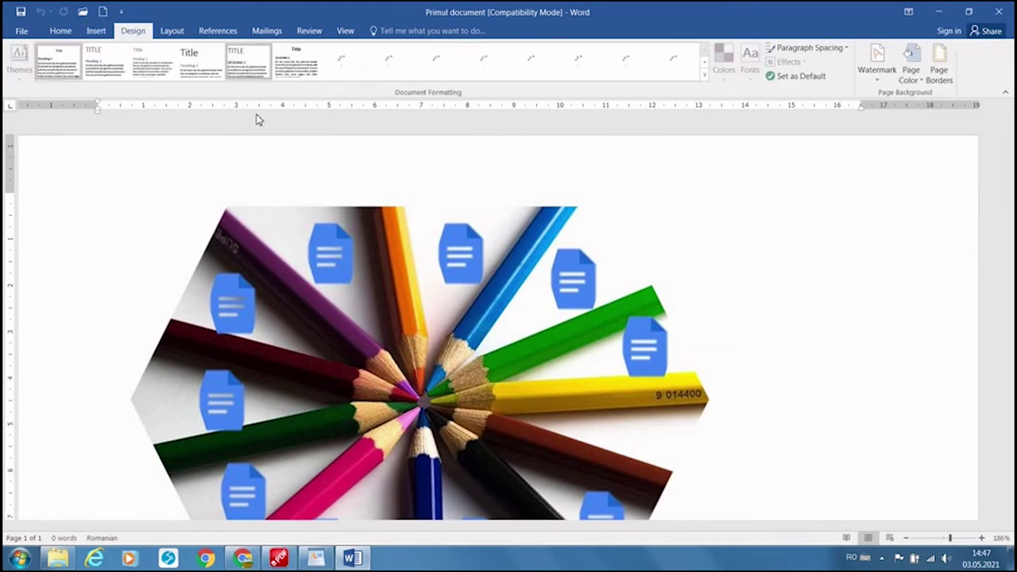
{"action": "left_click", "coordinate": [171, 32]}
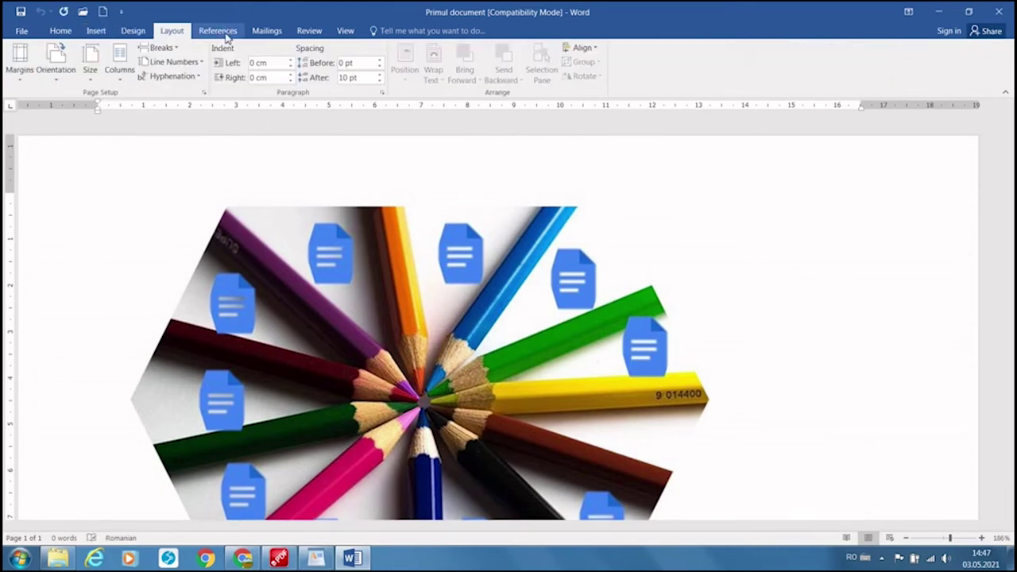
{"action": "left_click", "coordinate": [228, 32]}
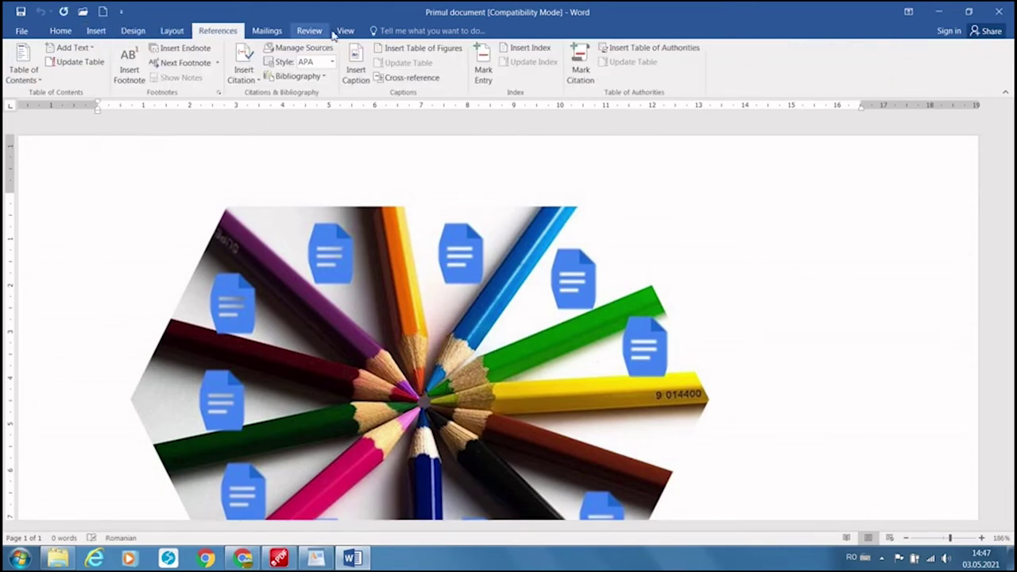
{"action": "left_click", "coordinate": [271, 32]}
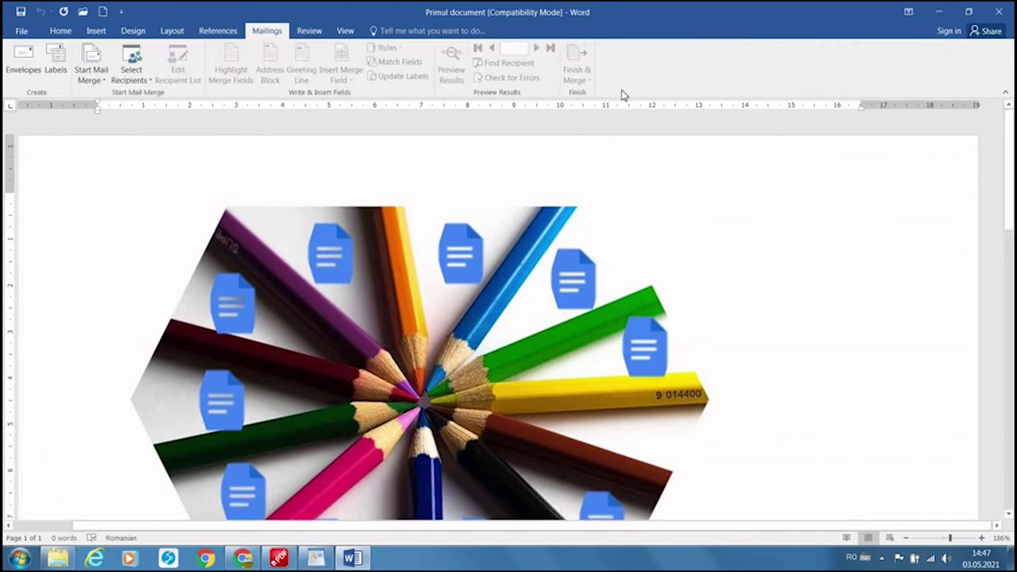
{"action": "left_click", "coordinate": [884, 559]}
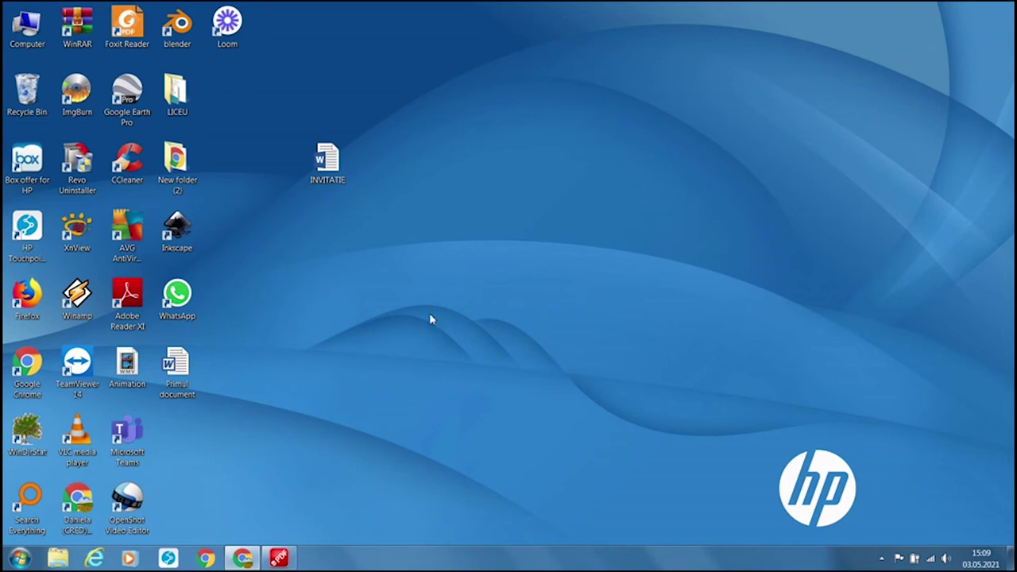
Step: Open the Computer window through the Start menu, look over its drives and close it
{"action": "left_click", "coordinate": [20, 559]}
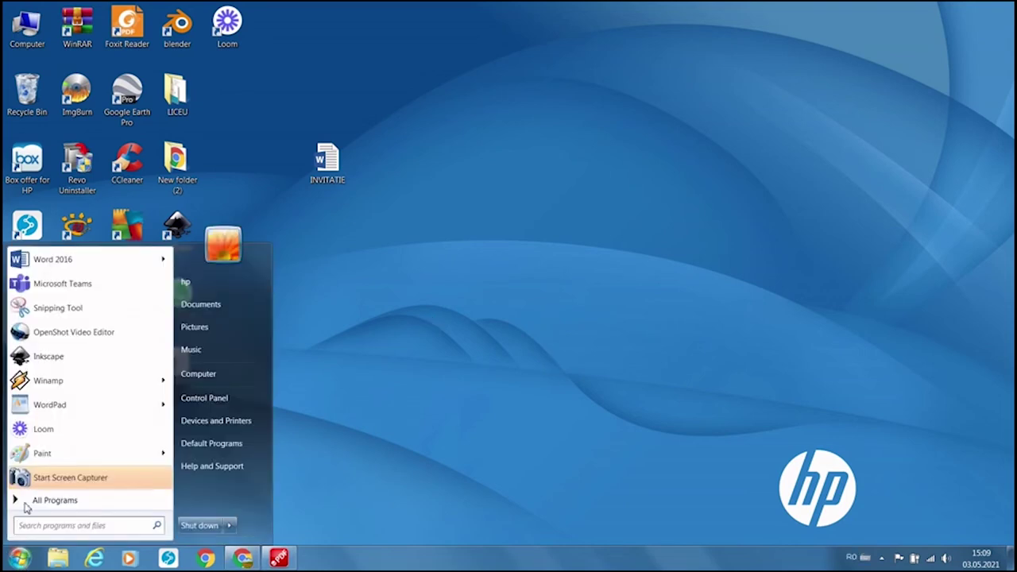
{"action": "left_click", "coordinate": [226, 380]}
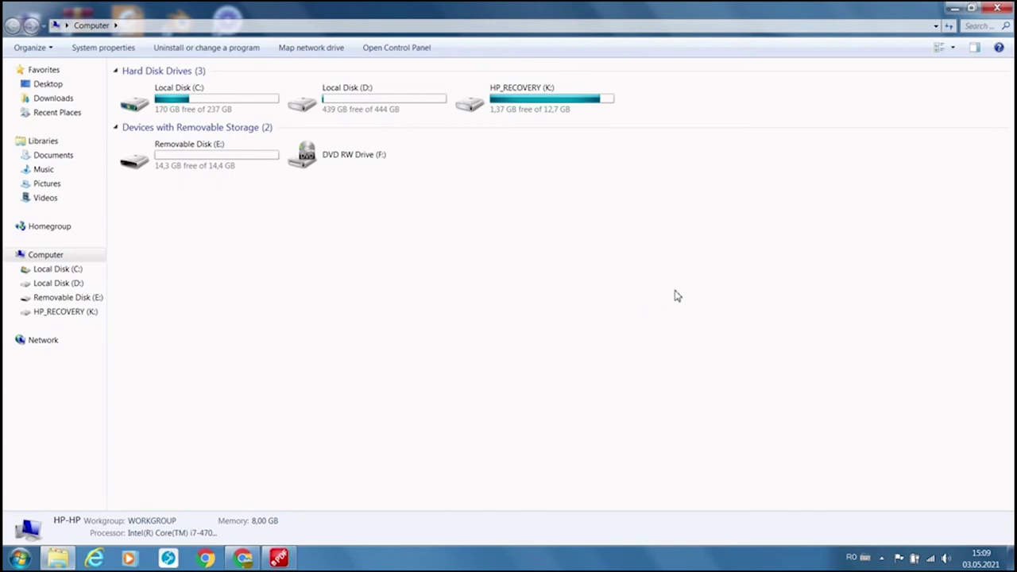
{"action": "left_click", "coordinate": [1003, 8]}
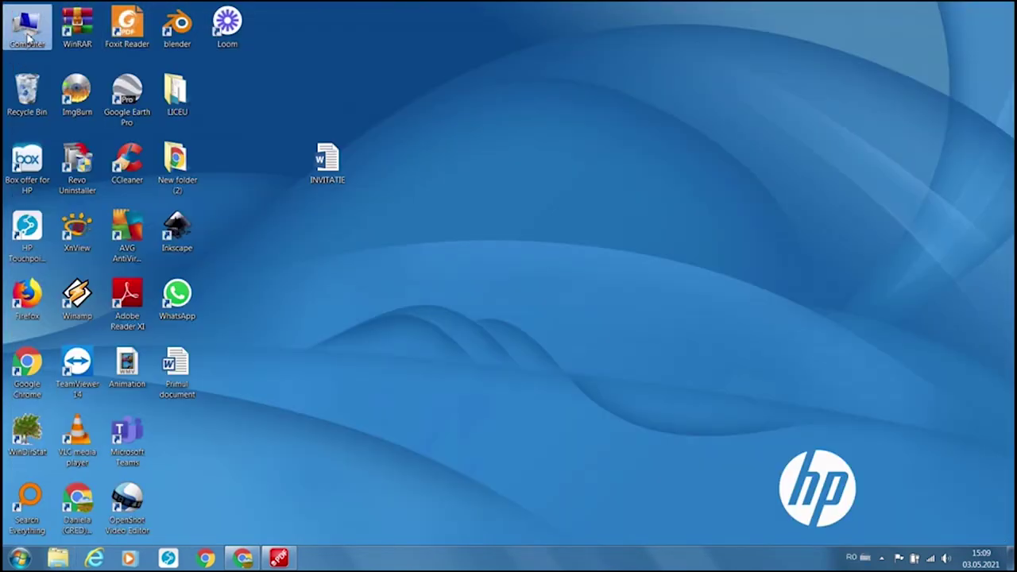
Step: Reopen Computer from the desktop and inspect the details of drives C:, D:, K:, E: and the DVD drive F:
{"action": "double_click", "coordinate": [29, 37]}
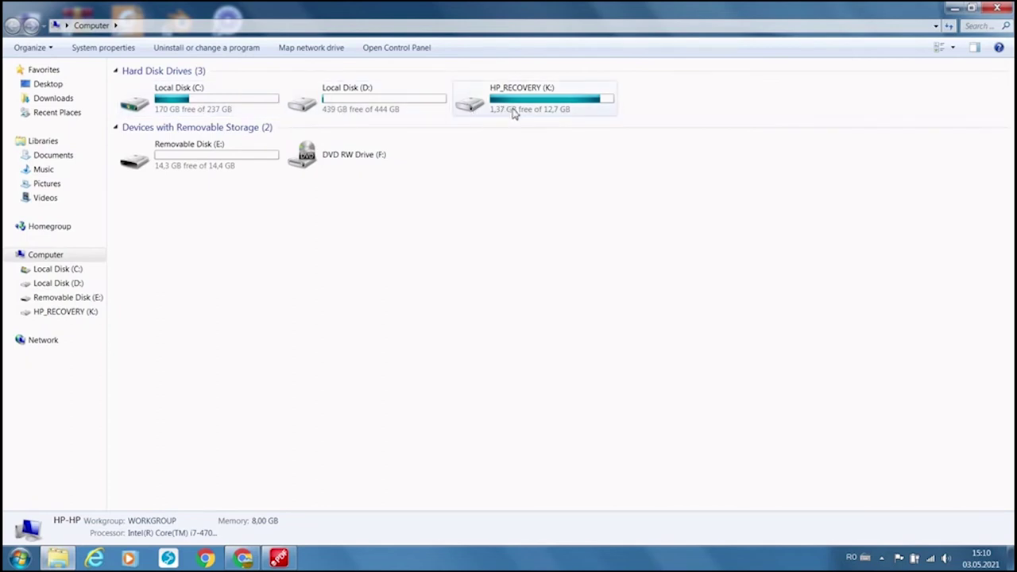
{"action": "left_click", "coordinate": [198, 109]}
{"action": "left_click", "coordinate": [381, 109]}
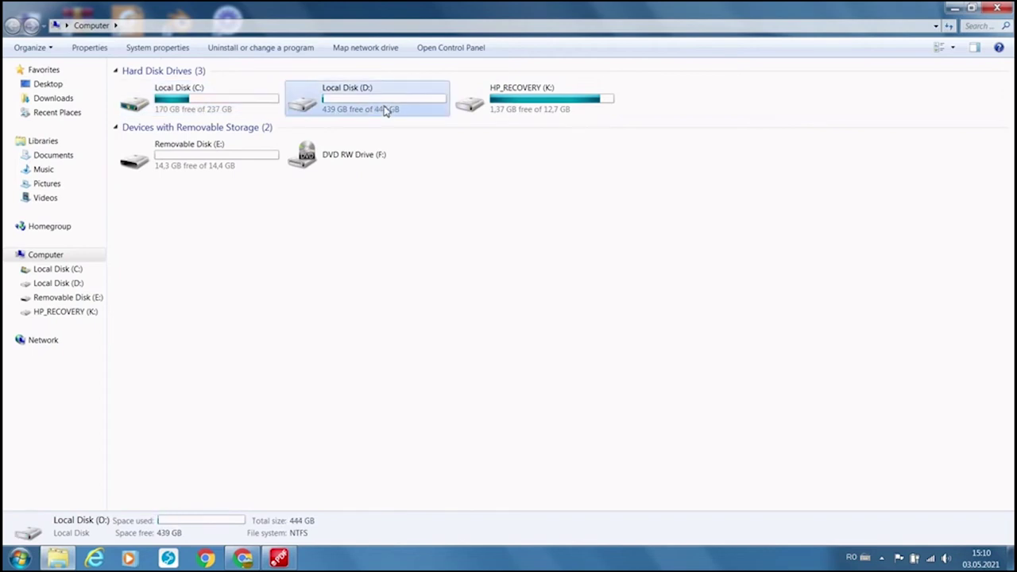
{"action": "left_click", "coordinate": [520, 108]}
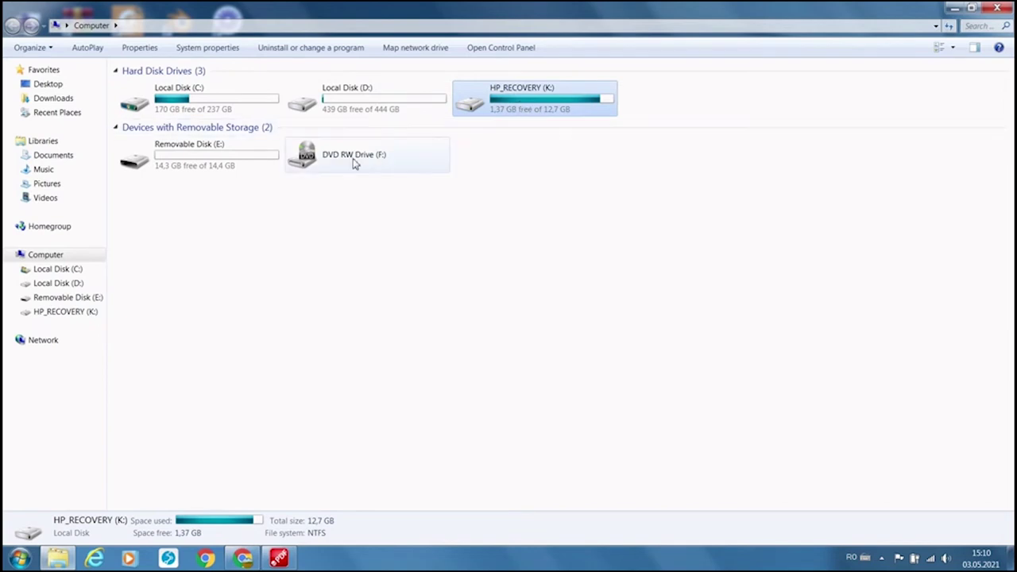
{"action": "left_click", "coordinate": [223, 165]}
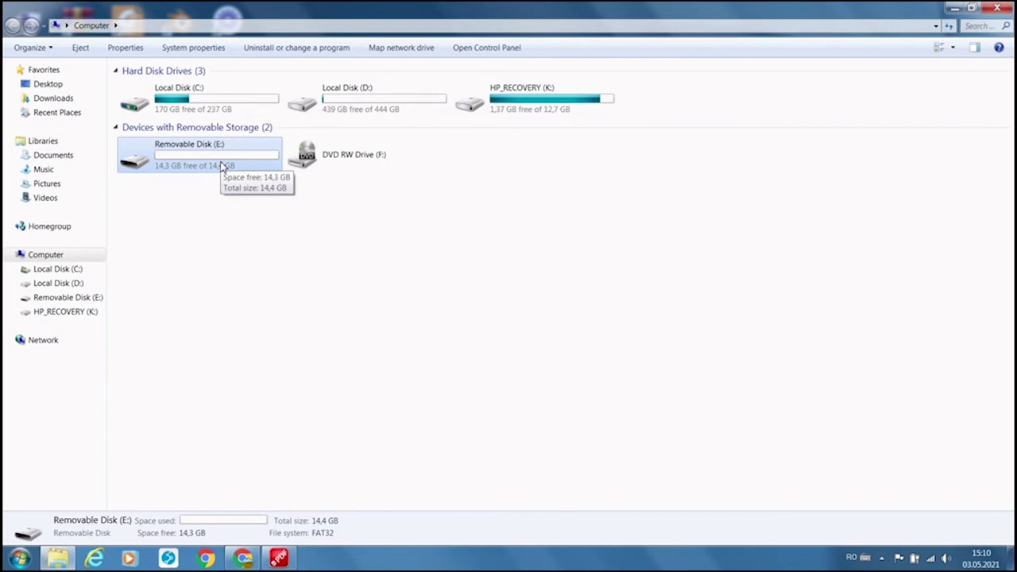
{"action": "left_click", "coordinate": [350, 160]}
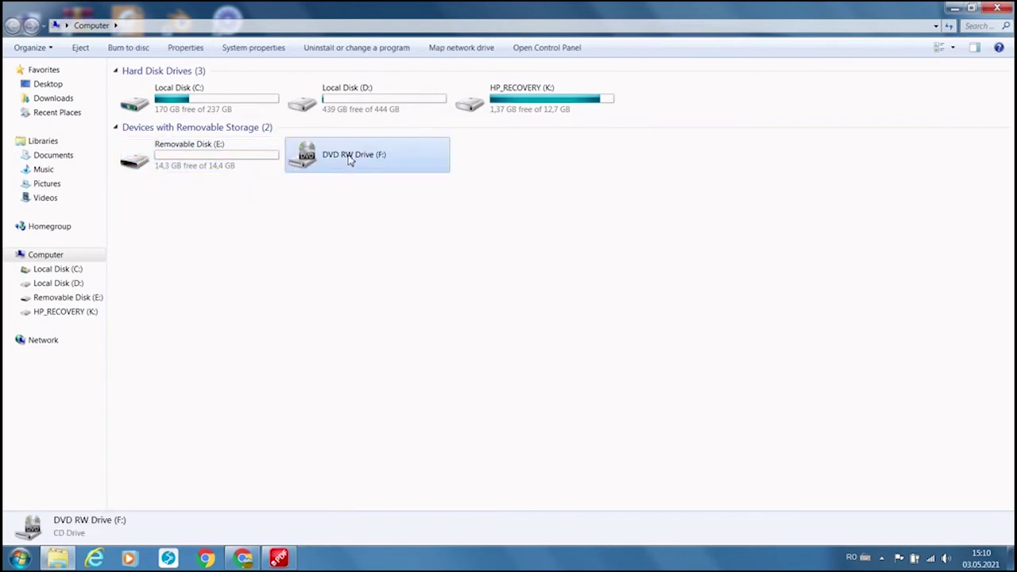
Step: Browse the Desktop and Downloads folders and the Documents, Music, Pictures and Videos libraries
{"action": "left_click", "coordinate": [48, 84]}
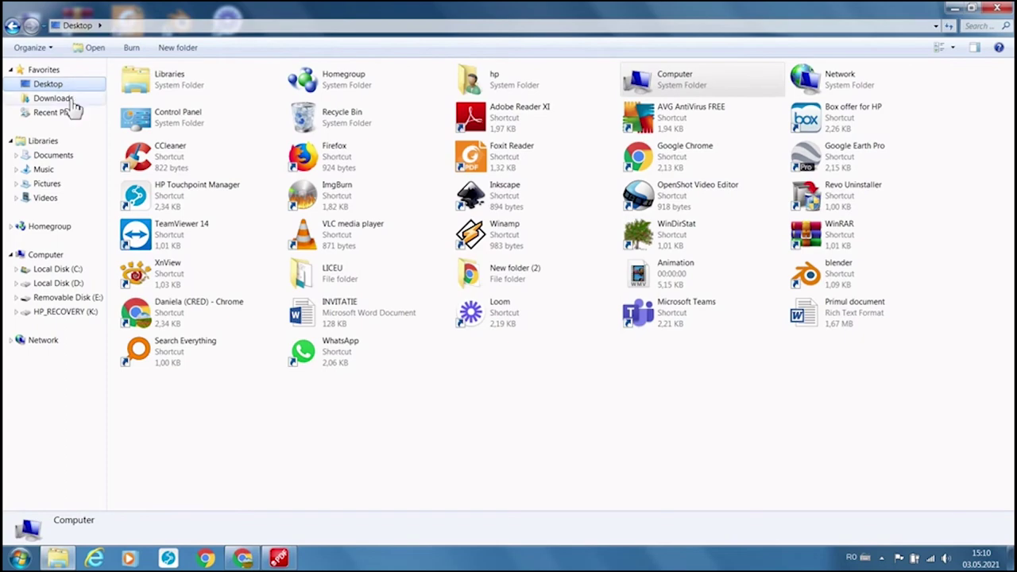
{"action": "left_click", "coordinate": [70, 101]}
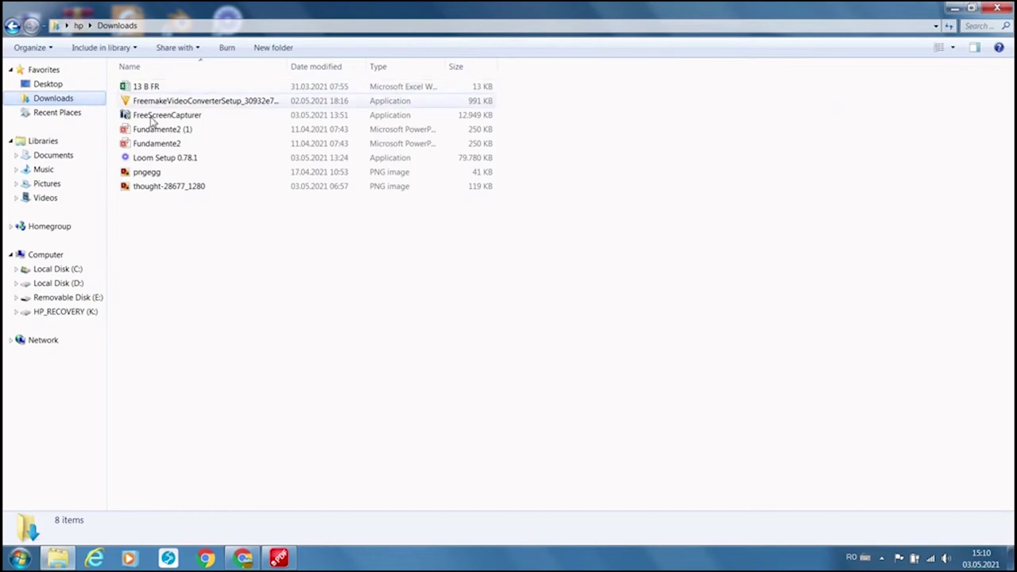
{"action": "left_click", "coordinate": [44, 141]}
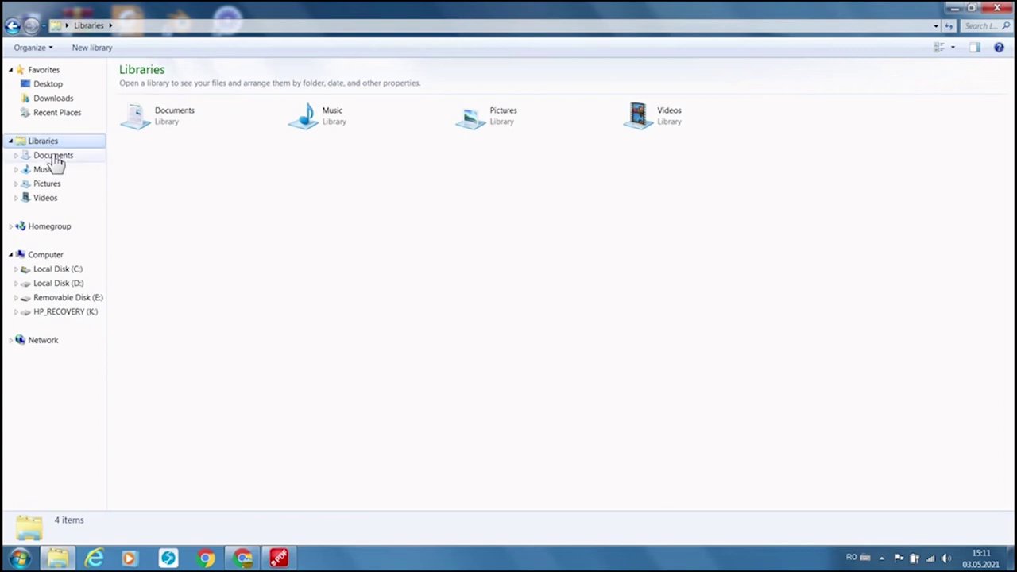
{"action": "left_click", "coordinate": [55, 161]}
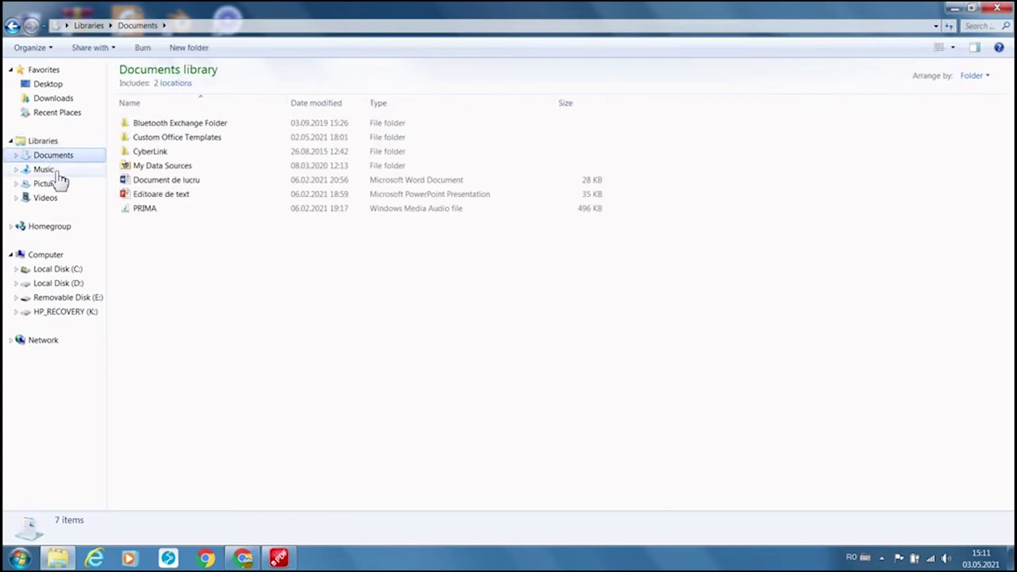
{"action": "left_click", "coordinate": [59, 175]}
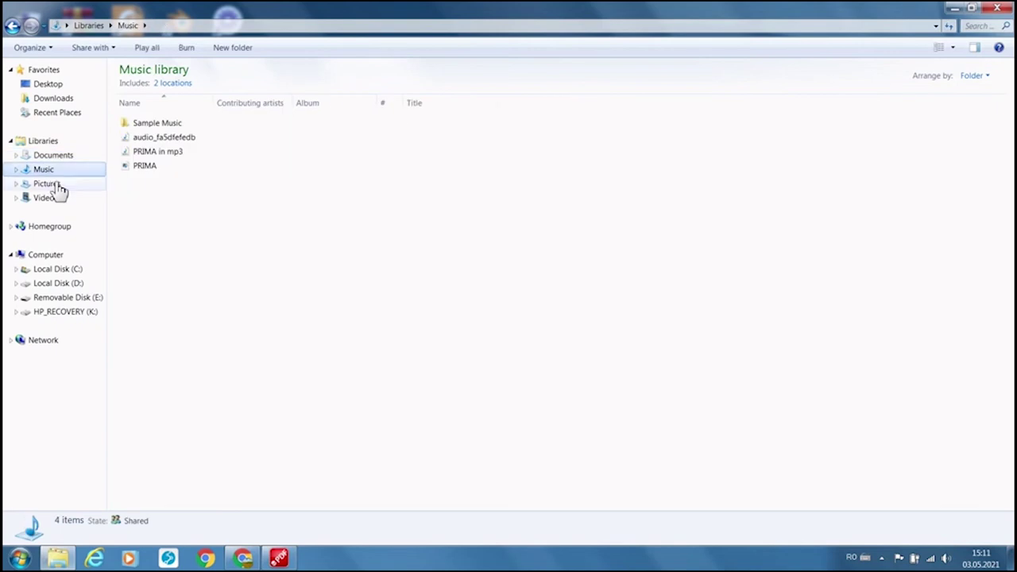
{"action": "left_click", "coordinate": [59, 189]}
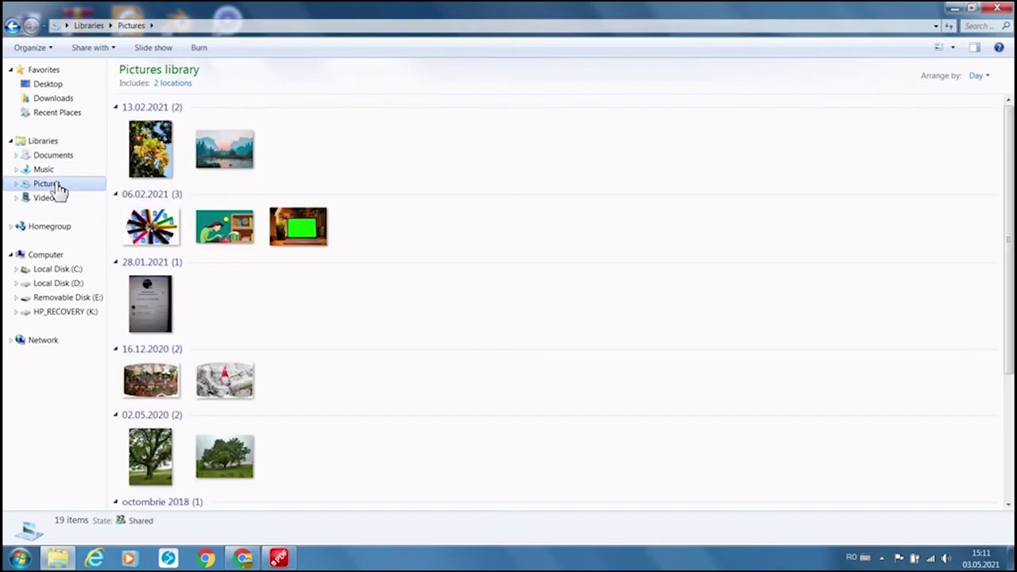
{"action": "left_click", "coordinate": [56, 205]}
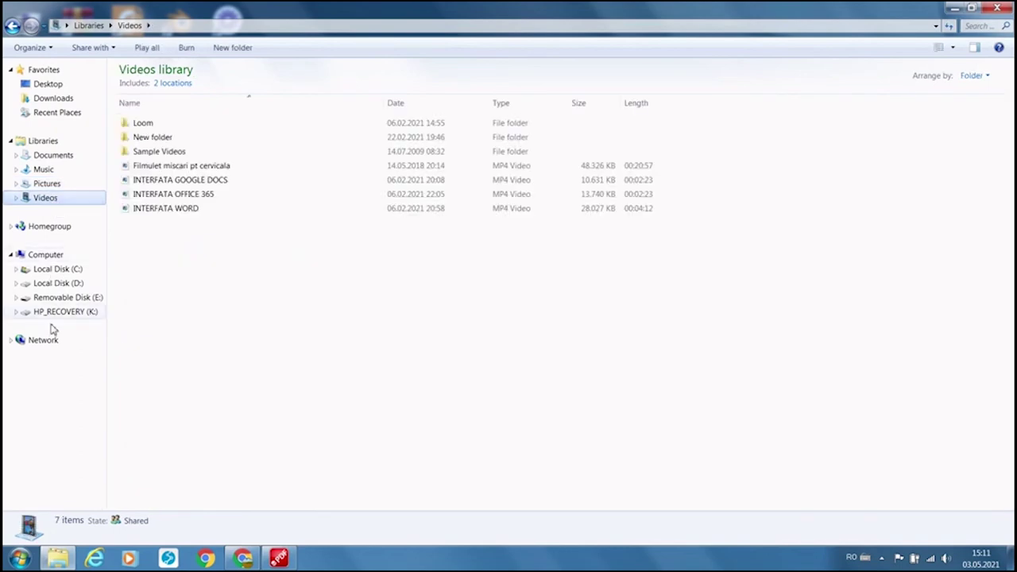
Step: View the devices in Network and the contents of drives C:, D: and E:
{"action": "left_click", "coordinate": [49, 350]}
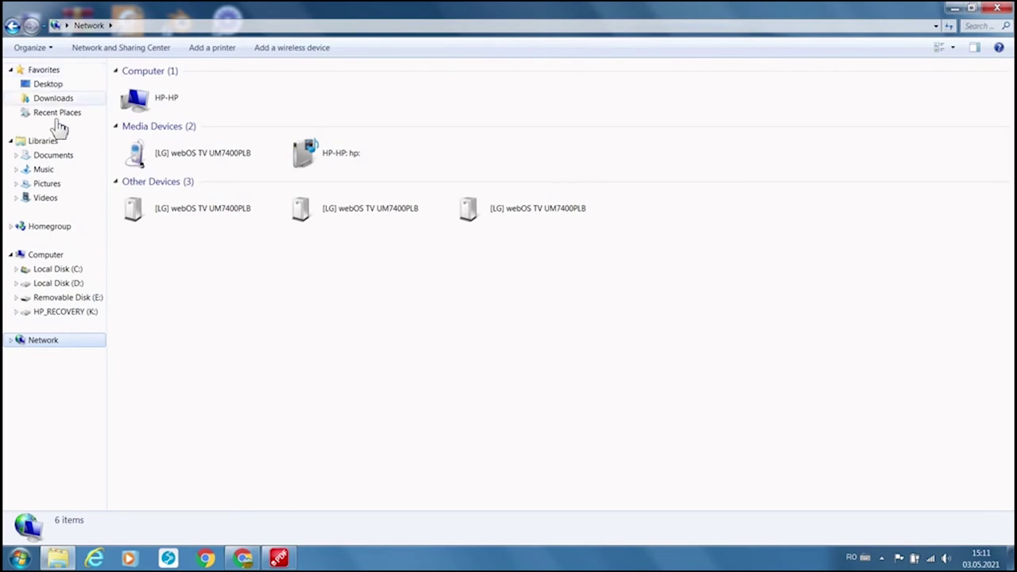
{"action": "left_click", "coordinate": [64, 270]}
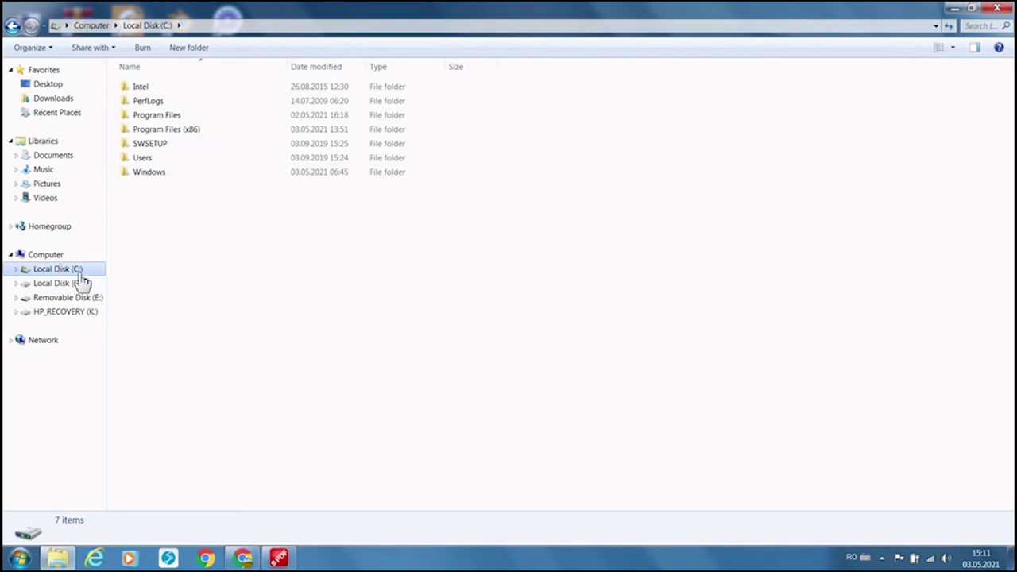
{"action": "left_click", "coordinate": [77, 288]}
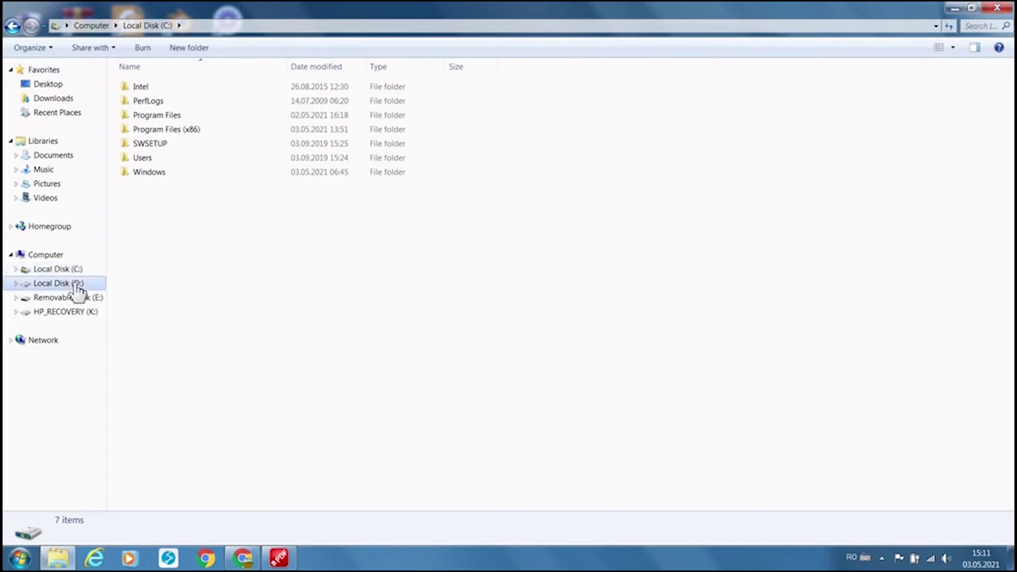
{"action": "left_click", "coordinate": [78, 301]}
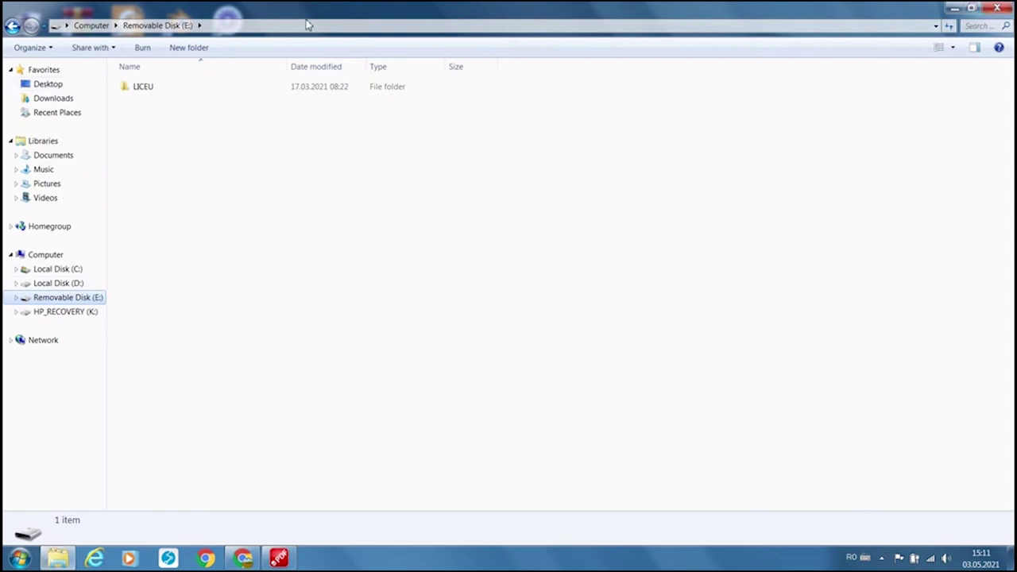
Step: Show the Desktop folder once more and close the Explorer window
{"action": "left_click", "coordinate": [50, 85]}
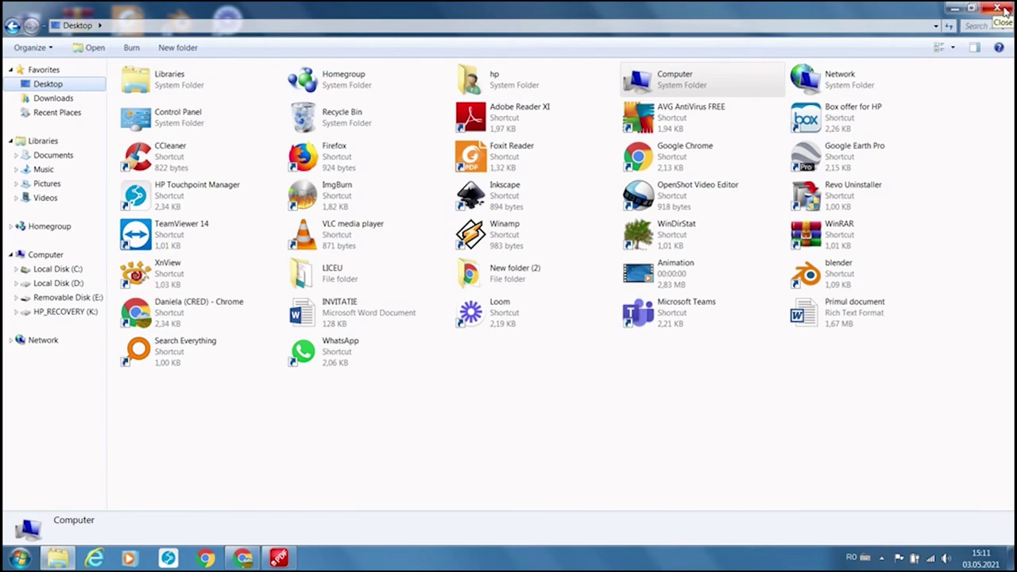
{"action": "left_click", "coordinate": [998, 9]}
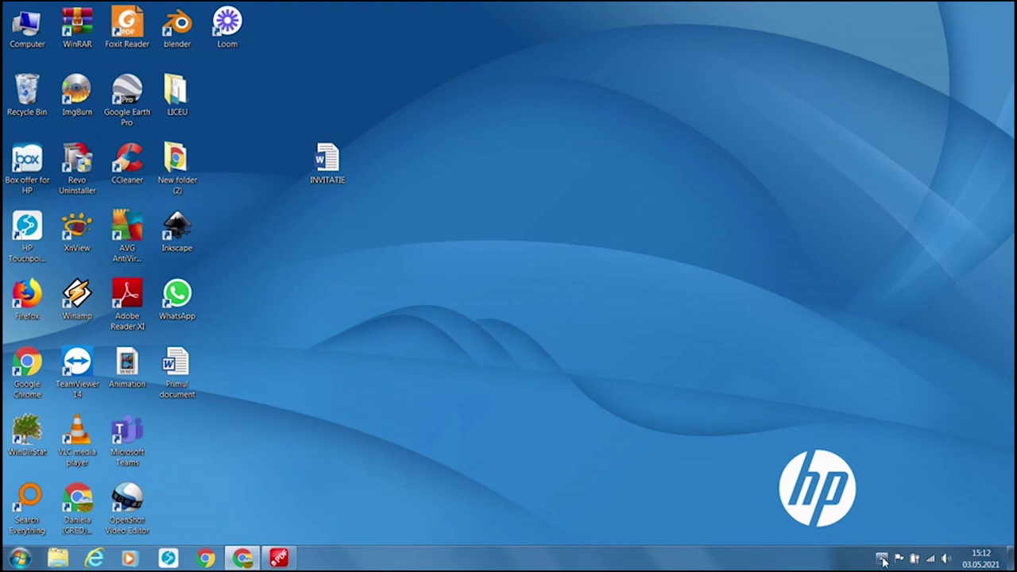
{"action": "left_click", "coordinate": [883, 559]}
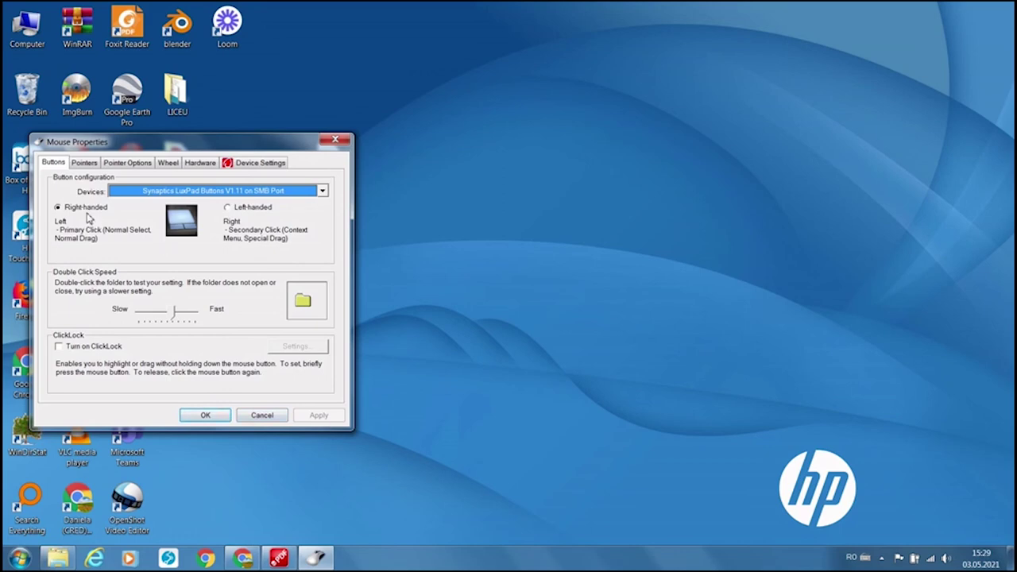
Step: Try the left-handed button configuration in Mouse Properties and set it back to right-handed
{"action": "left_click", "coordinate": [229, 209]}
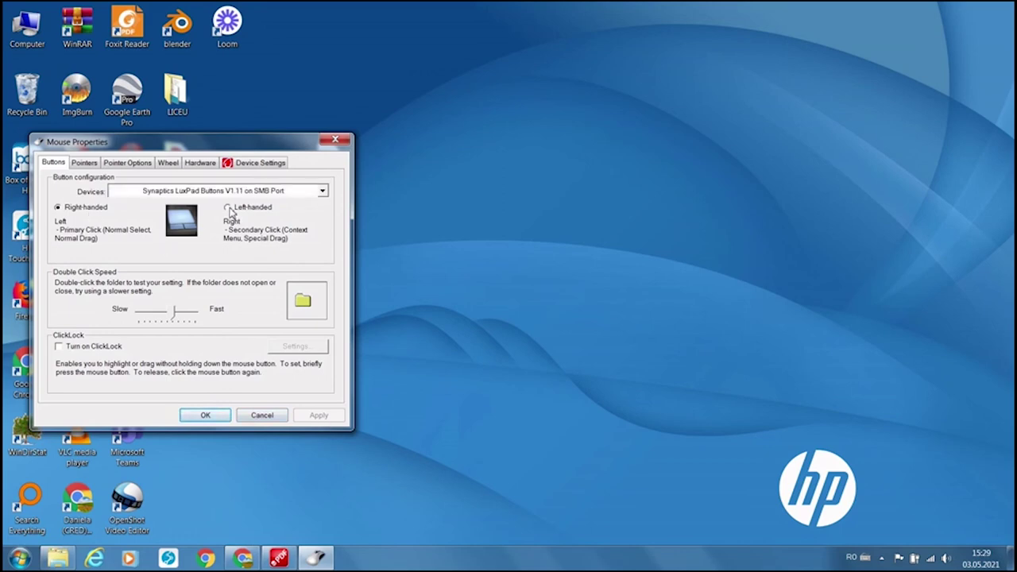
{"action": "left_click", "coordinate": [85, 208]}
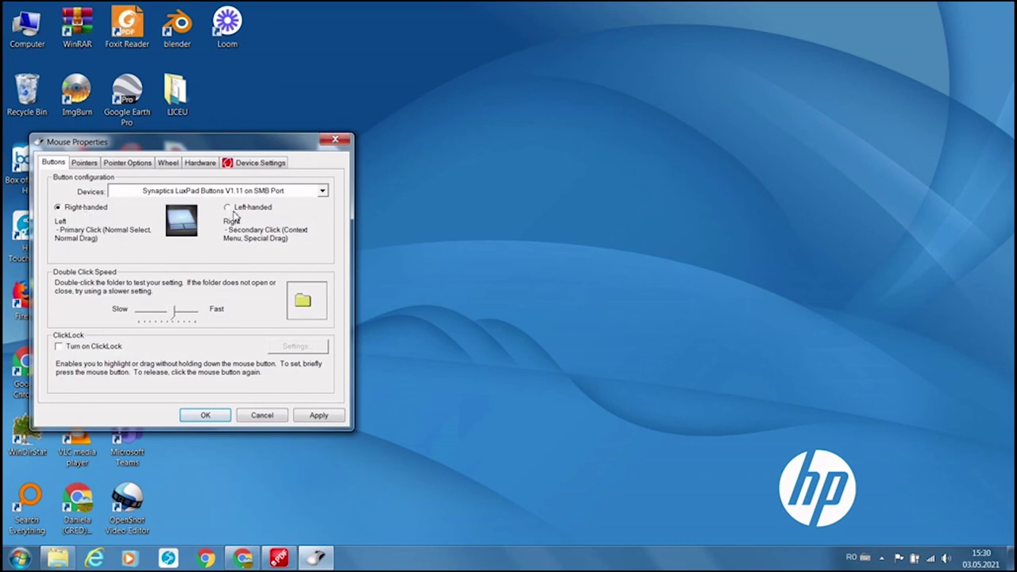
{"action": "left_click", "coordinate": [230, 210]}
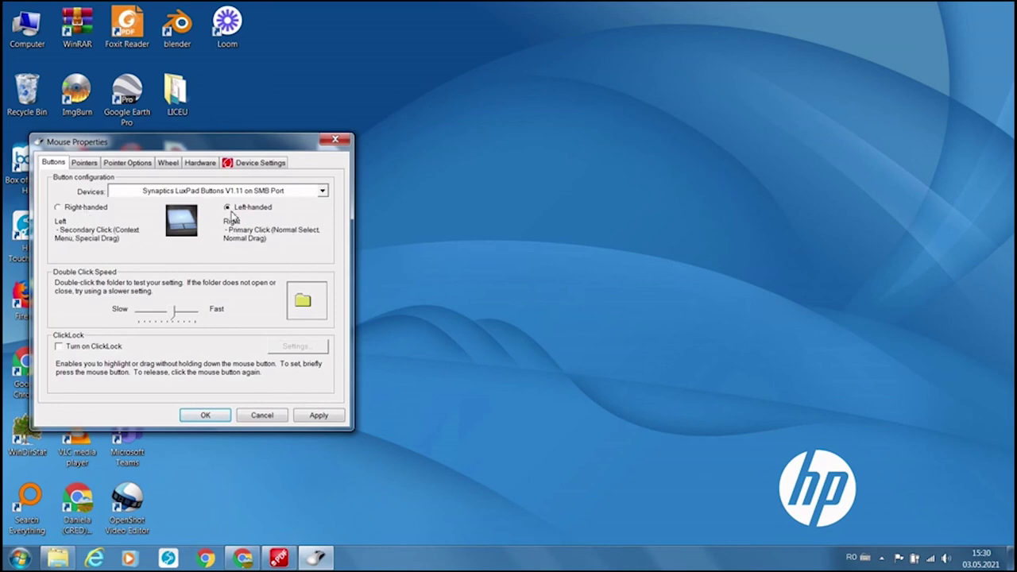
{"action": "left_click", "coordinate": [92, 209]}
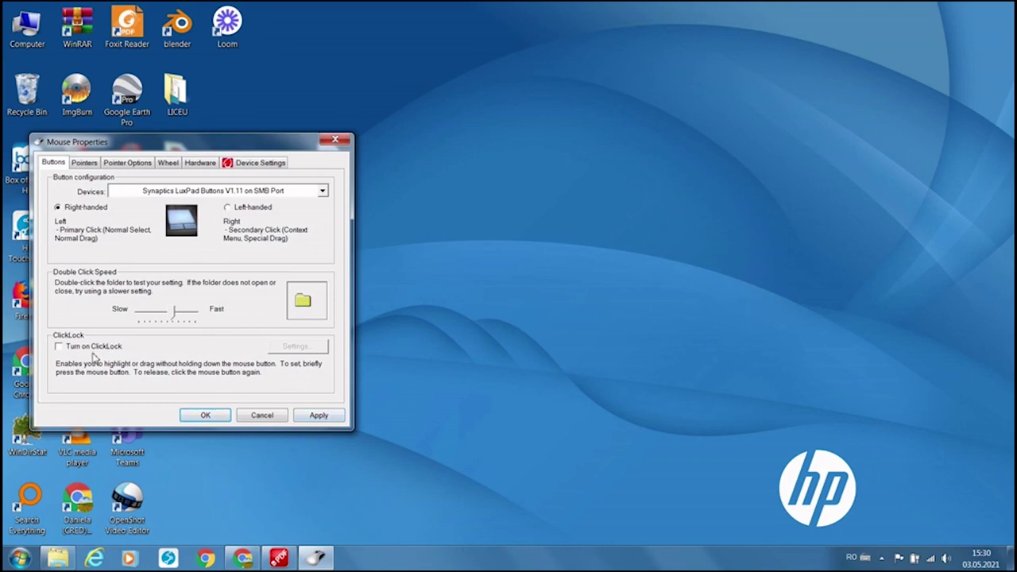
Step: Turn ClickLock on and off again, and set the double-click speed slightly slower
{"action": "left_click", "coordinate": [59, 347]}
{"action": "left_click", "coordinate": [59, 347]}
{"action": "mouse_move", "coordinate": [174, 317]}
{"action": "left_mouse_down"}
{"action": "mouse_move", "coordinate": [189, 317]}
{"action": "mouse_move", "coordinate": [158, 315]}
{"action": "mouse_move", "coordinate": [180, 315]}
{"action": "mouse_move", "coordinate": [158, 315]}
{"action": "mouse_move", "coordinate": [167, 313]}
{"action": "left_mouse_up"}
{"action": "left_click", "coordinate": [883, 559]}
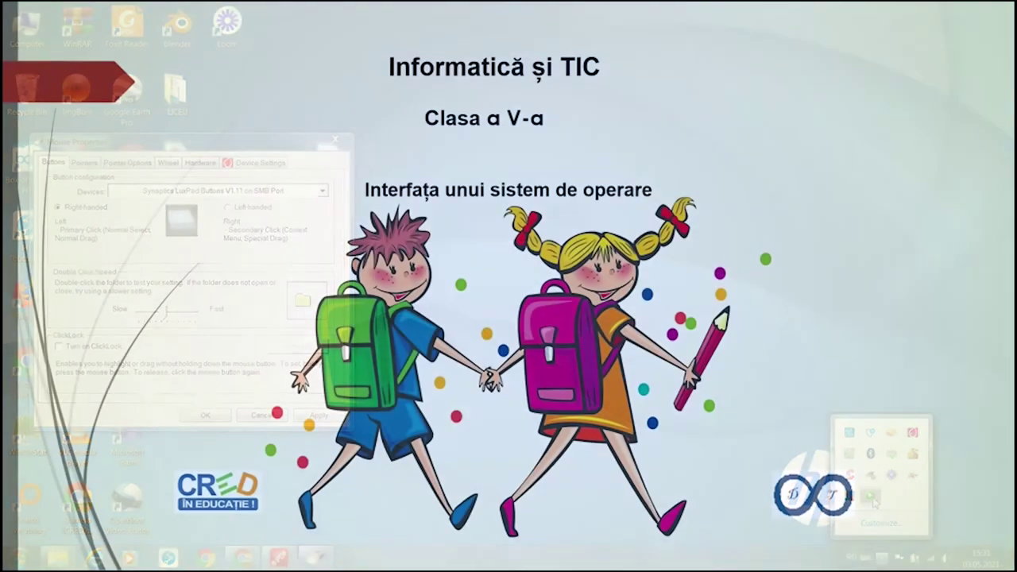